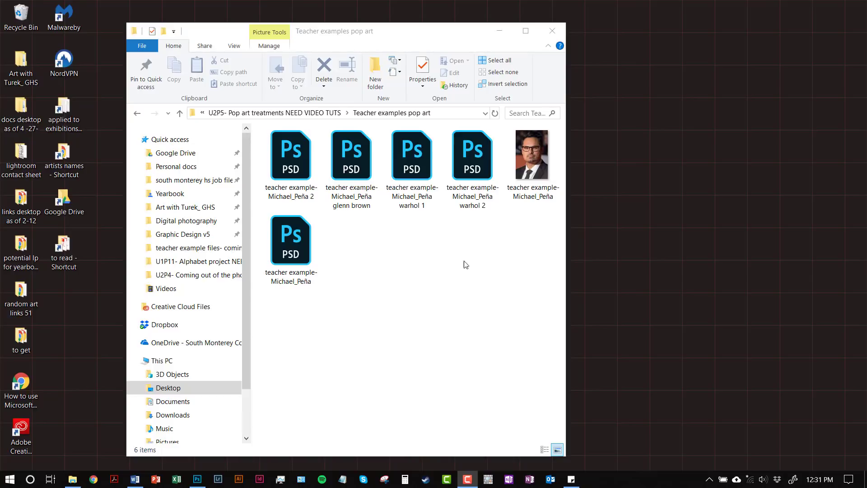
- Check the file details of the portrait JPG in the Teacher examples pop art folder
left_click(543, 155)
left_click(507, 228)
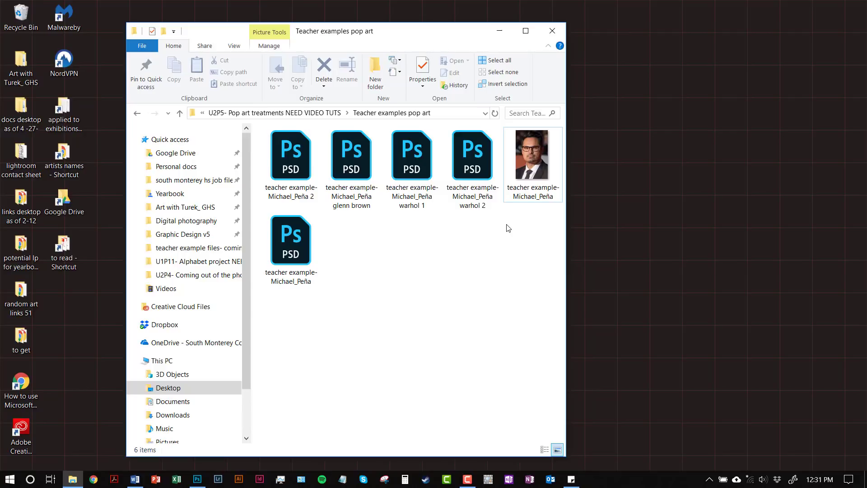
left_click(532, 176)
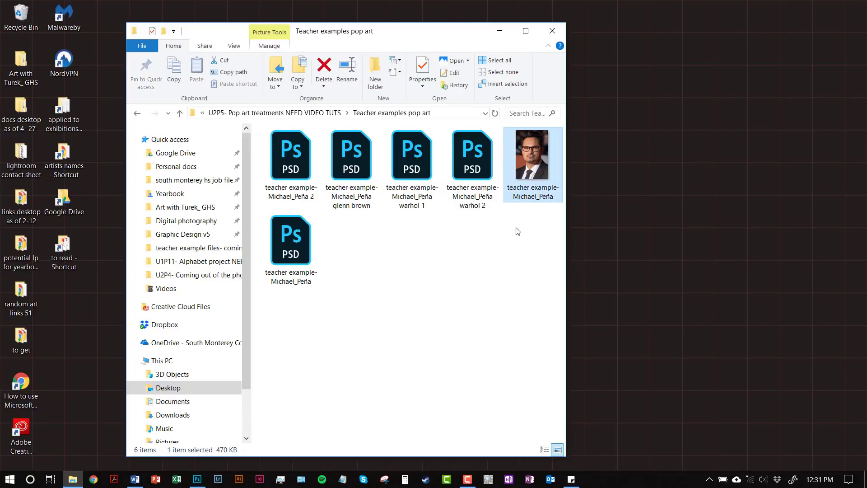
left_click(535, 192)
mouse_move(533, 179)
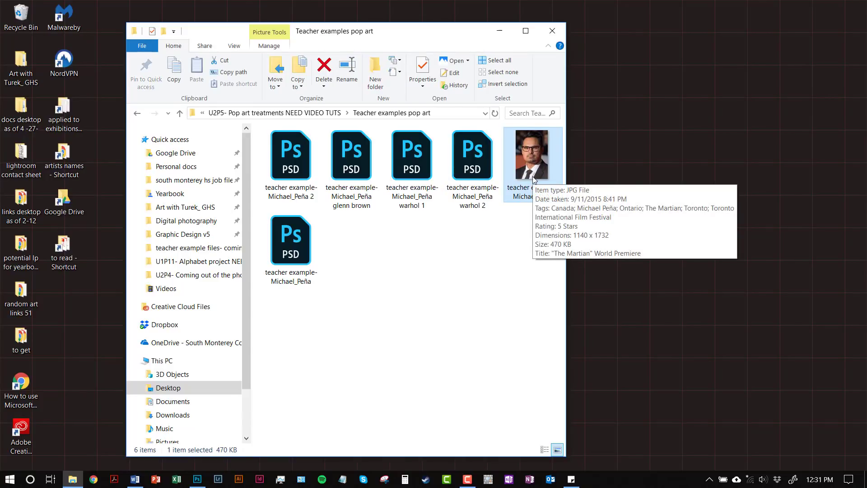
left_click(513, 246)
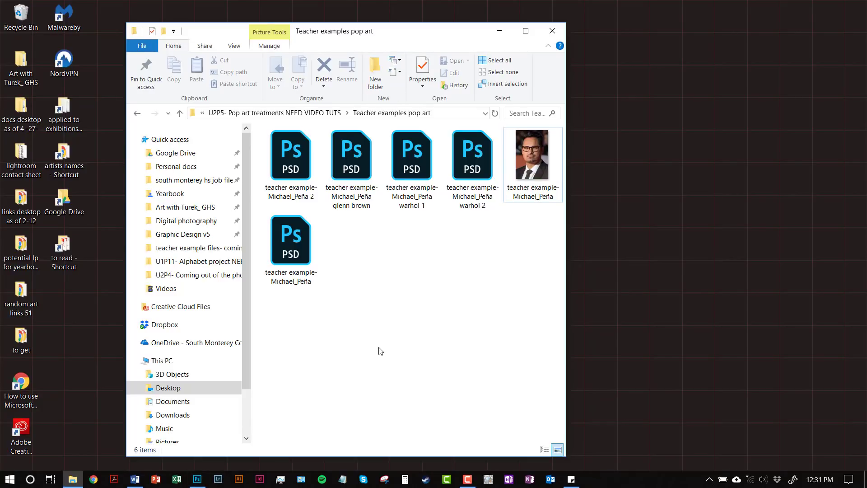
- Switch to Photoshop and check the portrait's pixel dimensions and resolution in Image Size
left_click(197, 479)
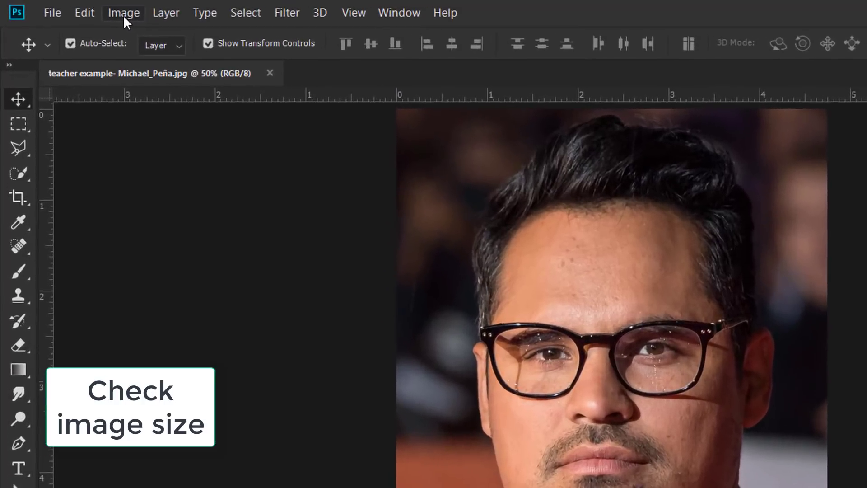
left_click(76, 12)
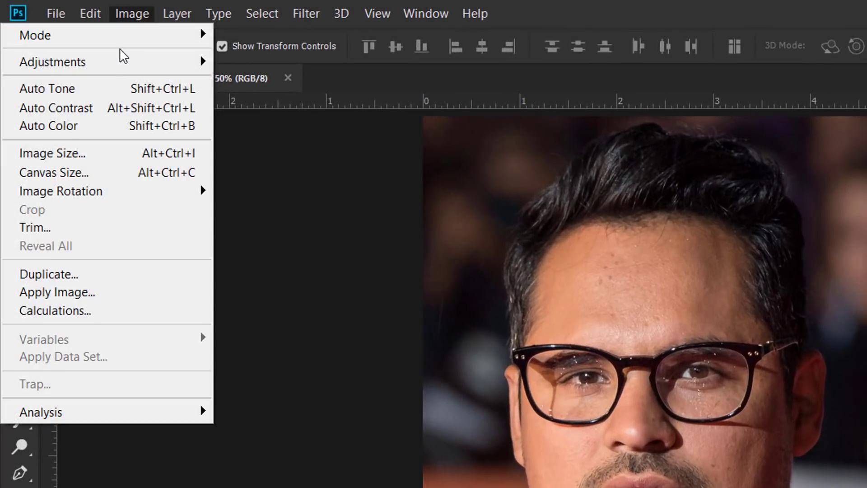
left_click(85, 155)
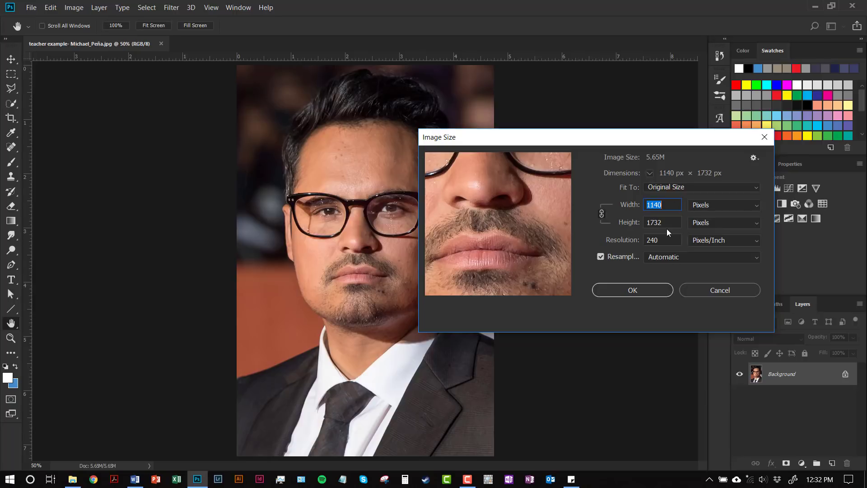
left_click(658, 293)
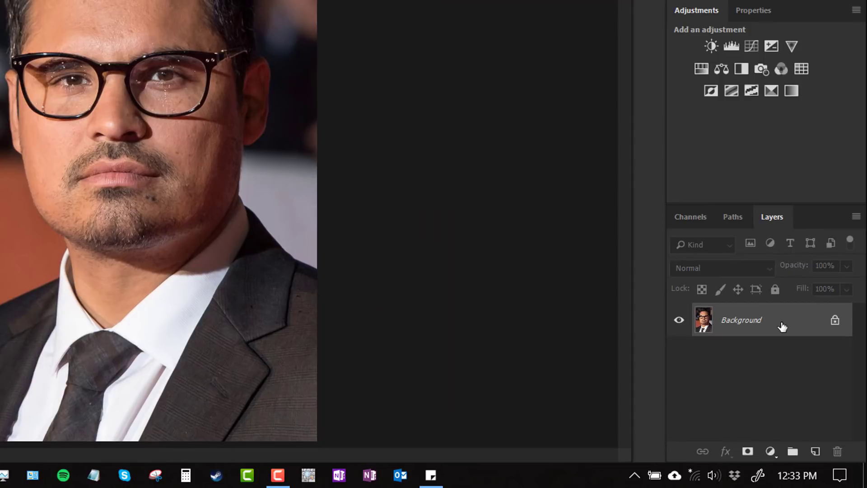
- Convert the locked Background into a regular layer named Layer 0 and add a Black & White adjustment layer above it
double_click(782, 326)
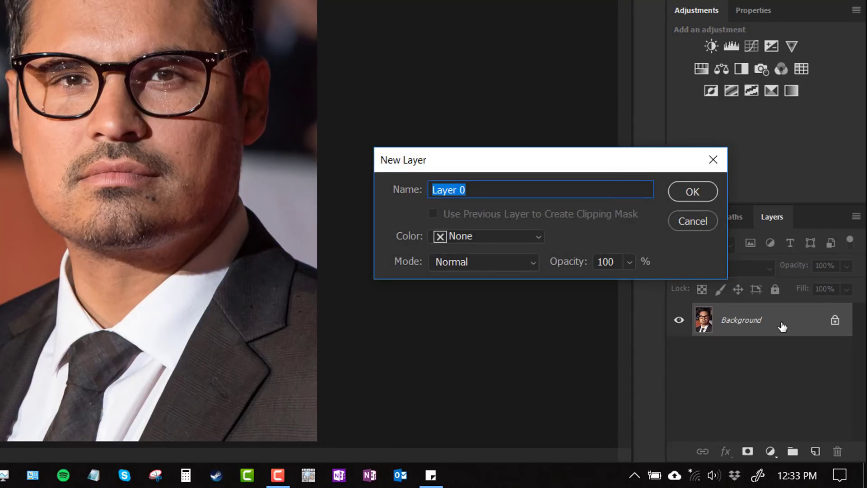
left_click(703, 192)
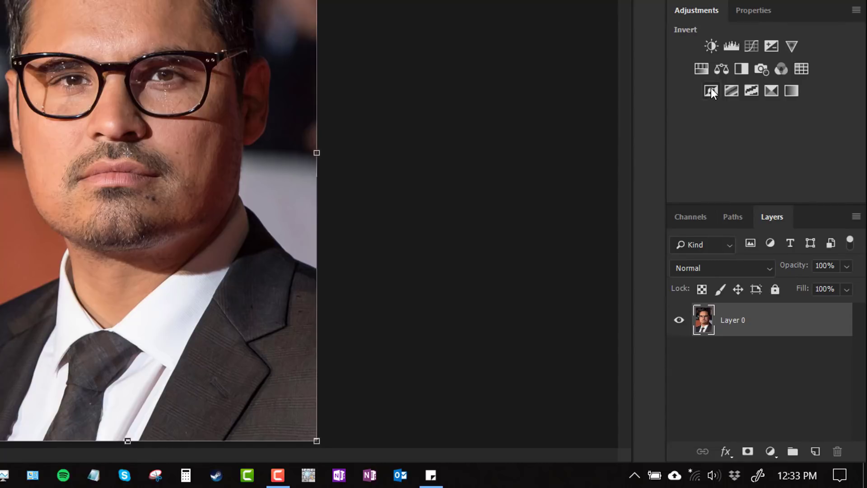
left_click(738, 67)
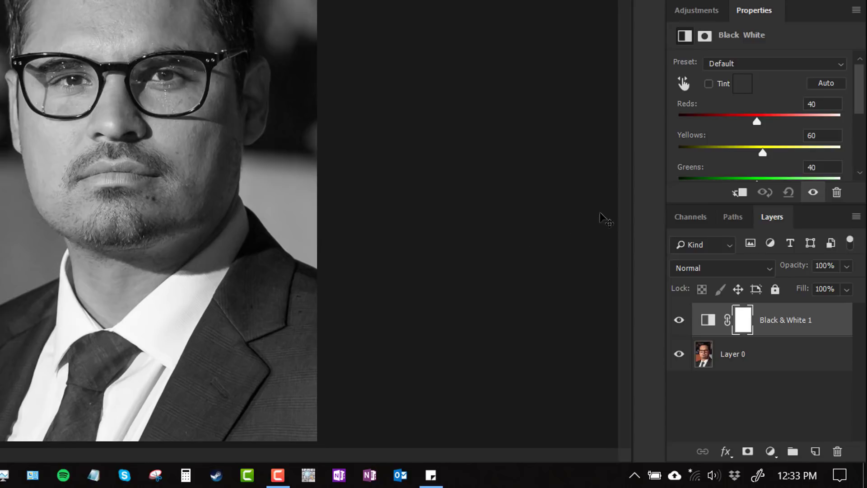
- Set the Black & White adjustment's Reds to 23 and Yellows to 107
left_click_drag(709, 203, 712, 283)
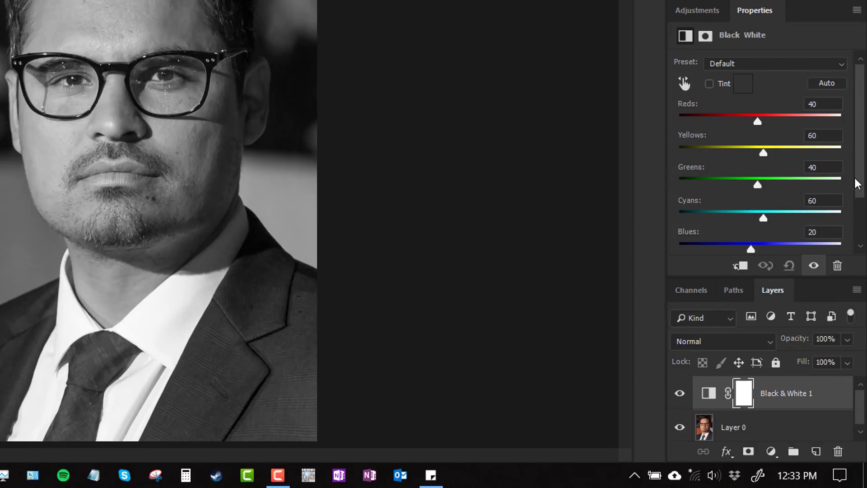
left_click_drag(857, 184, 858, 219)
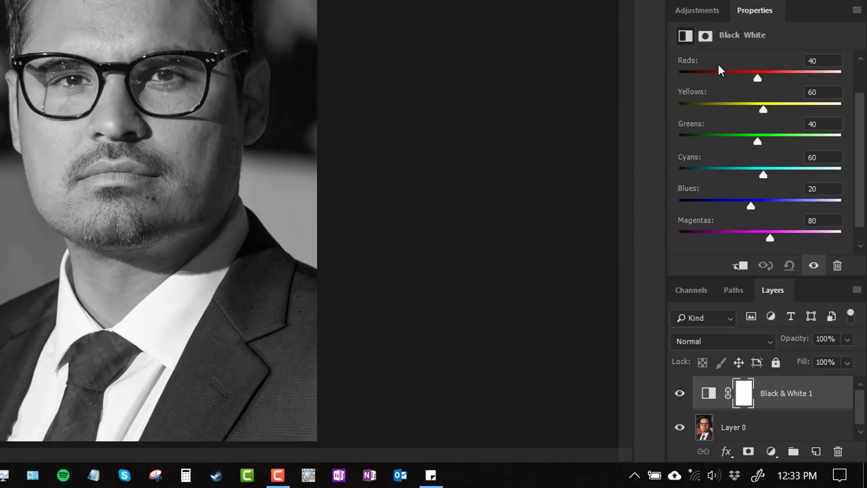
left_click_drag(691, 63, 722, 103)
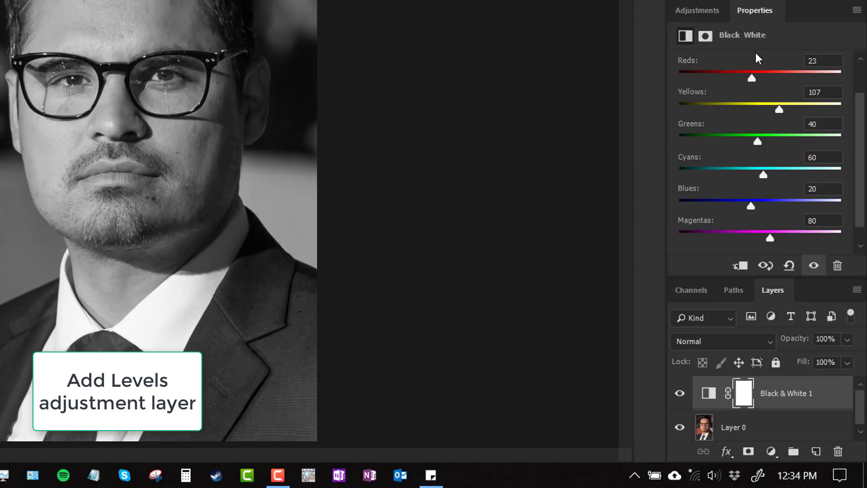
- Add a Levels adjustment layer with the white point at 197, neutral midtones and a slightly raised black point
left_click(703, 9)
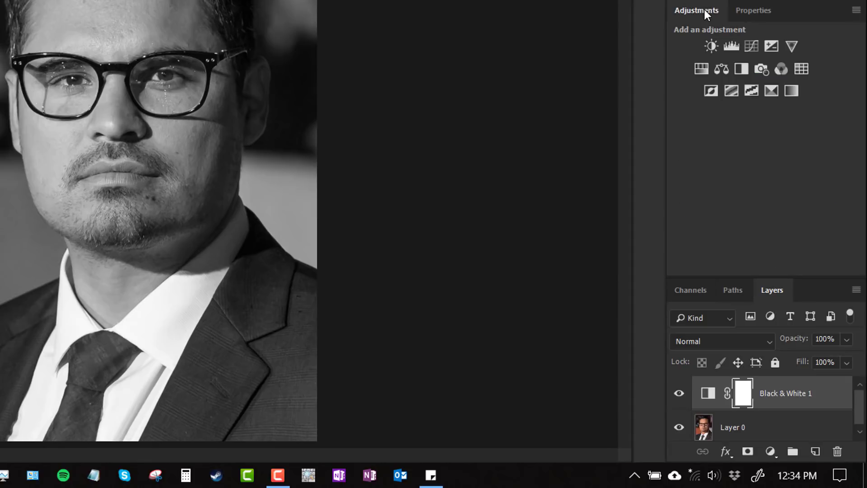
left_click(730, 46)
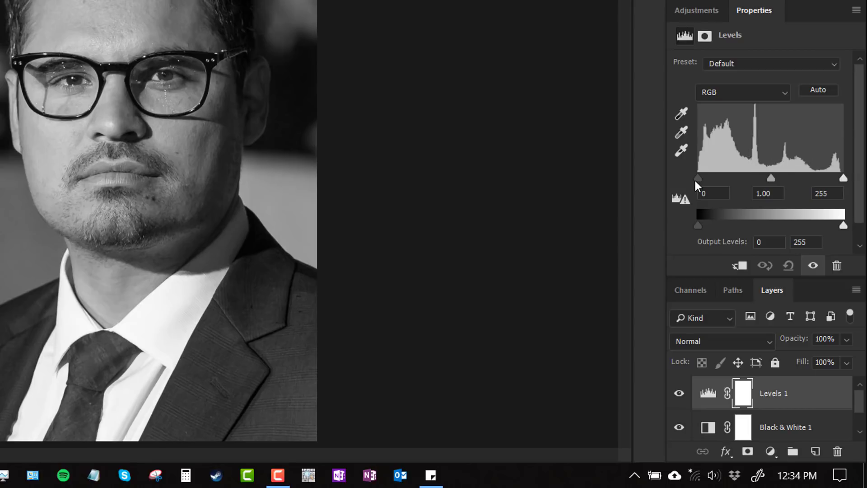
mouse_move(698, 177)
left_mouse_down()
mouse_move(714, 178)
mouse_move(696, 177)
left_mouse_up()
left_click_drag(843, 178, 832, 174)
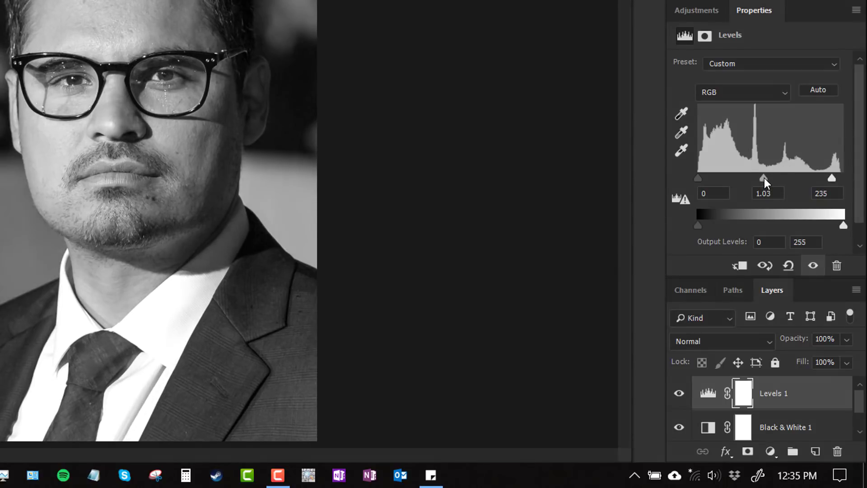
mouse_move(764, 178)
left_mouse_down()
mouse_move(752, 176)
mouse_move(775, 175)
mouse_move(757, 172)
mouse_move(766, 170)
left_mouse_up()
left_click_drag(833, 179, 811, 178)
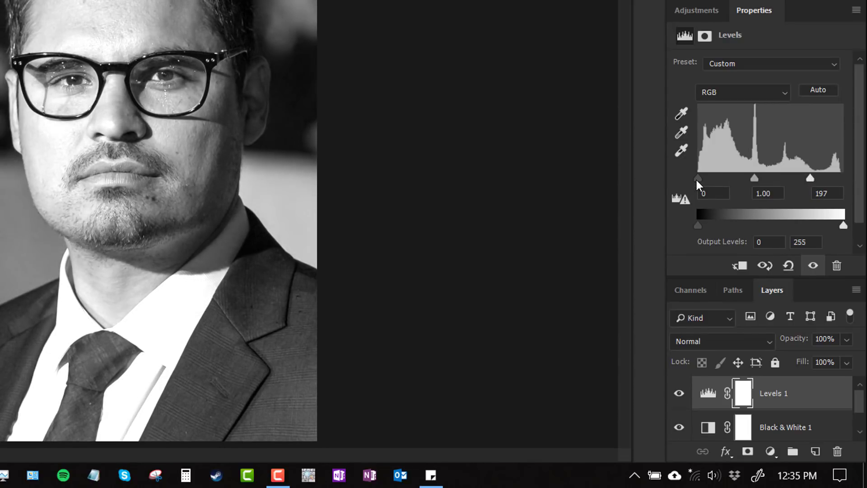
left_click_drag(695, 180, 700, 178)
- Select the Levels, Black & White and photo layers together and convert them to one smart object
left_click_drag(787, 277, 797, 215)
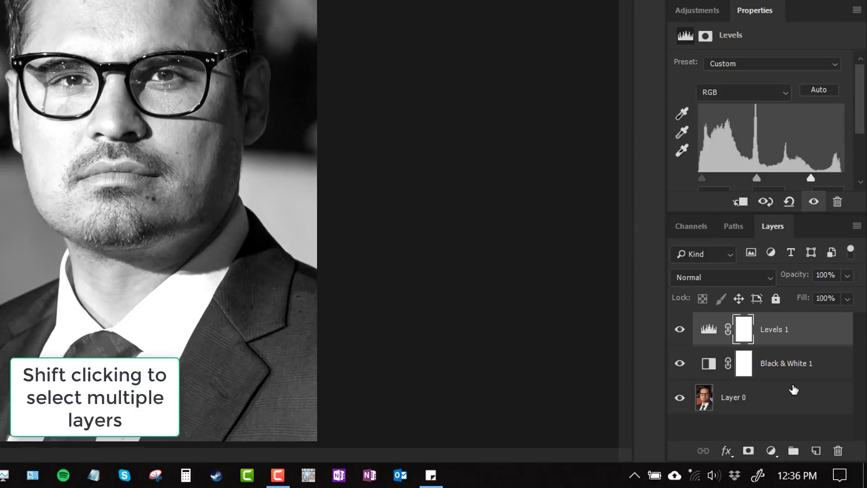
left_click(813, 329)
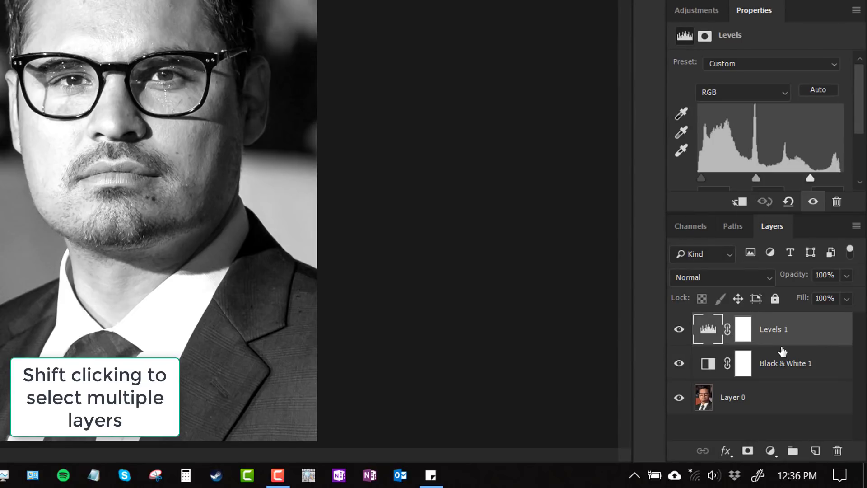
left_click(776, 397, "shift")
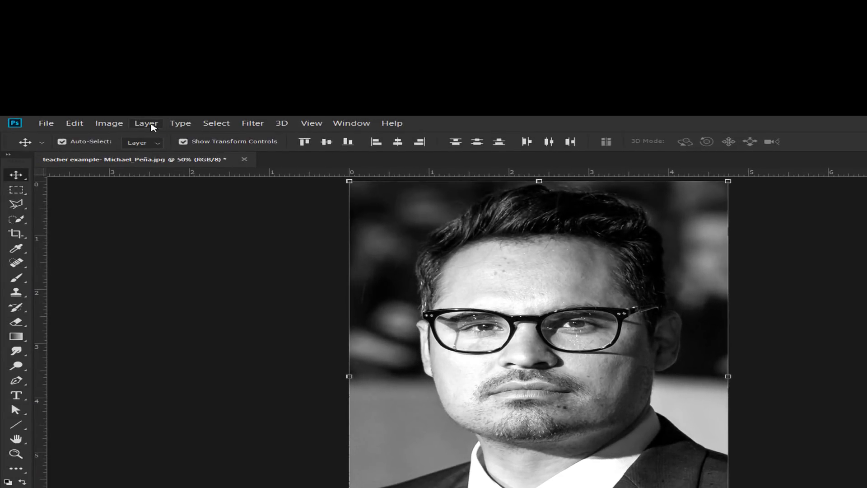
left_click(151, 125)
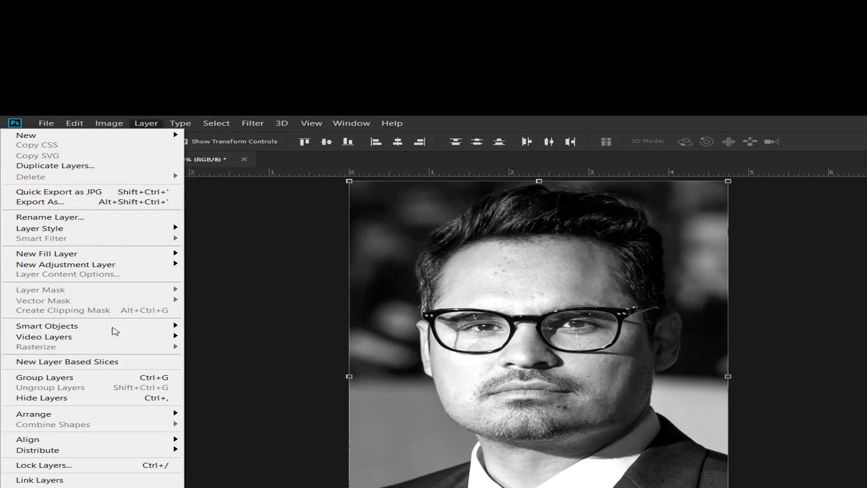
mouse_move(112, 331)
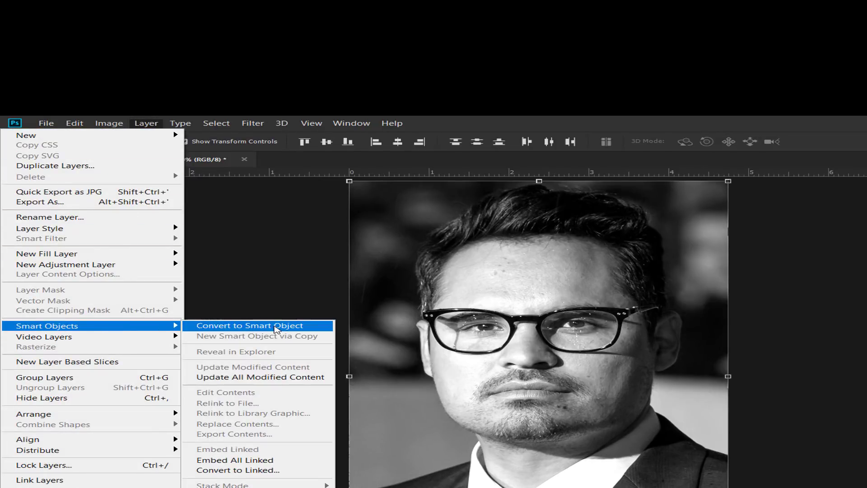
left_click(276, 327)
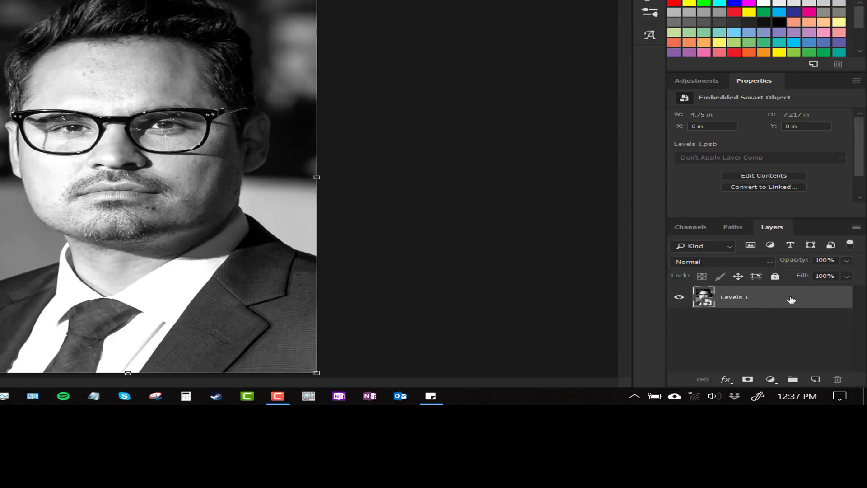
- Open the smart object's contents and set its Black & White adjustment to Reds 77 and Yellows -56
double_click(762, 301)
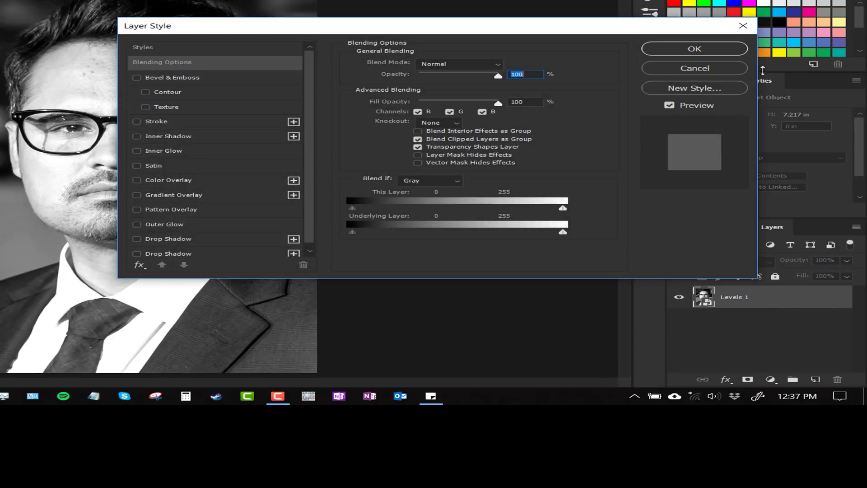
left_click(712, 68)
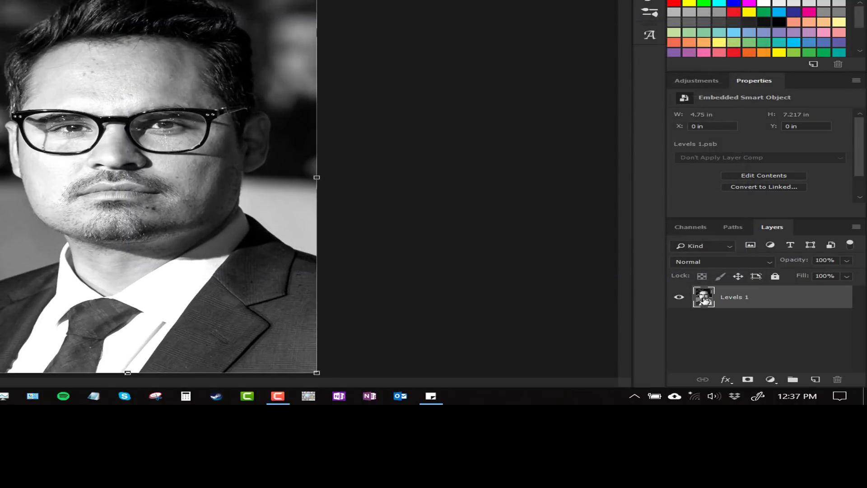
double_click(704, 298)
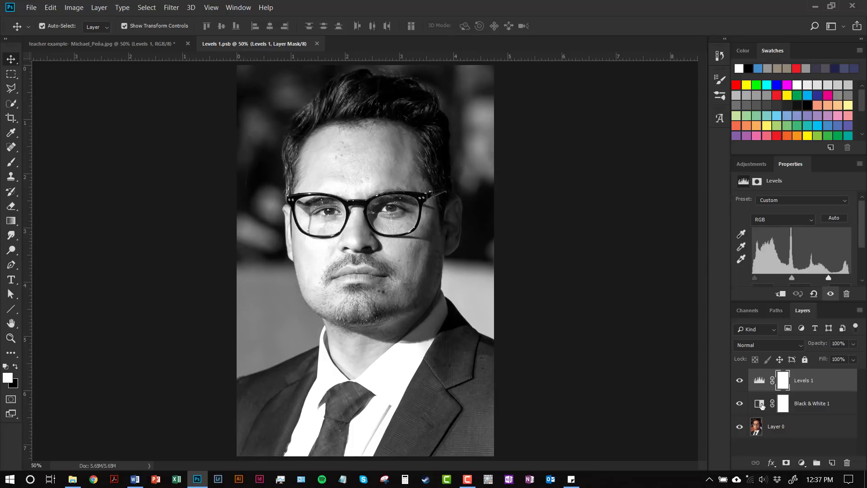
left_click(760, 404)
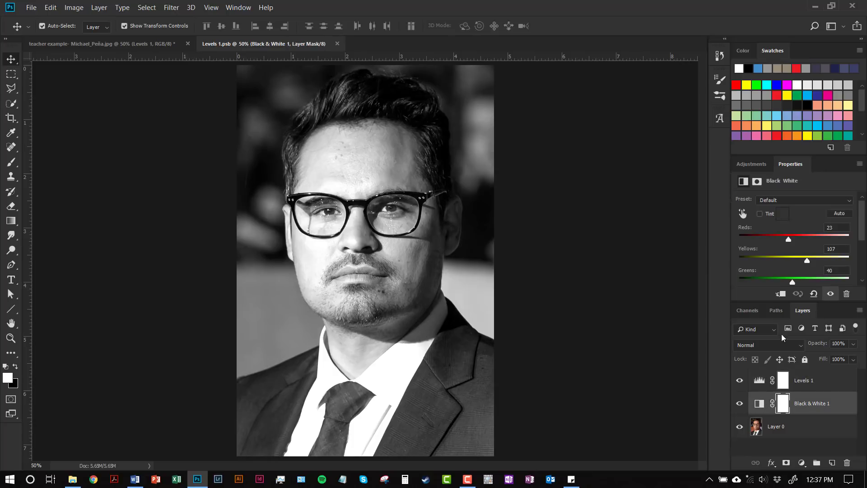
left_click_drag(787, 239, 801, 235)
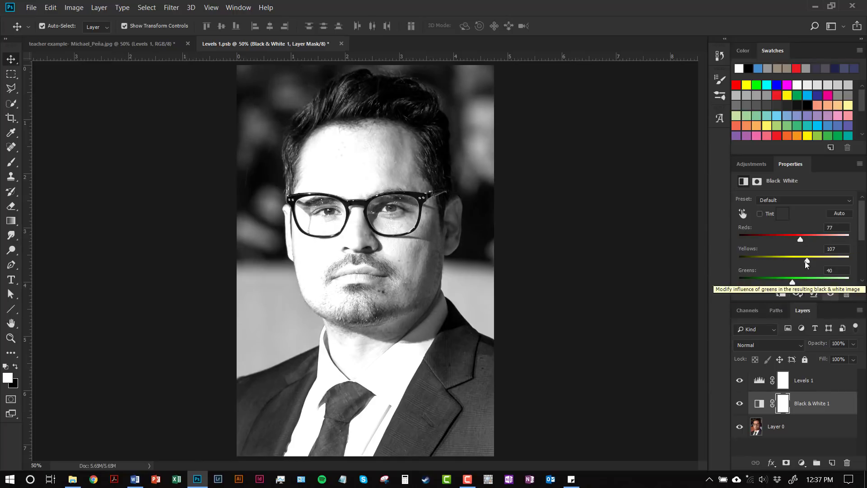
left_click_drag(808, 261, 770, 260)
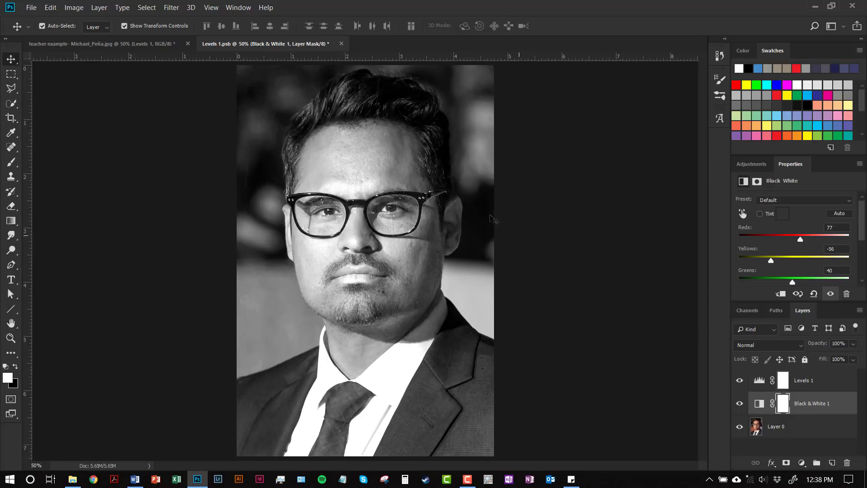
- Return to the main portrait document and reset the foreground and background colors to their defaults
left_click(167, 46)
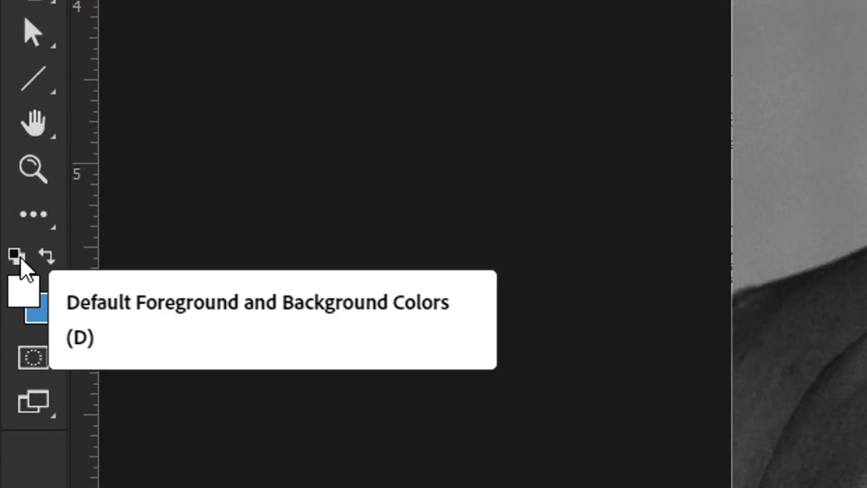
left_click(20, 258)
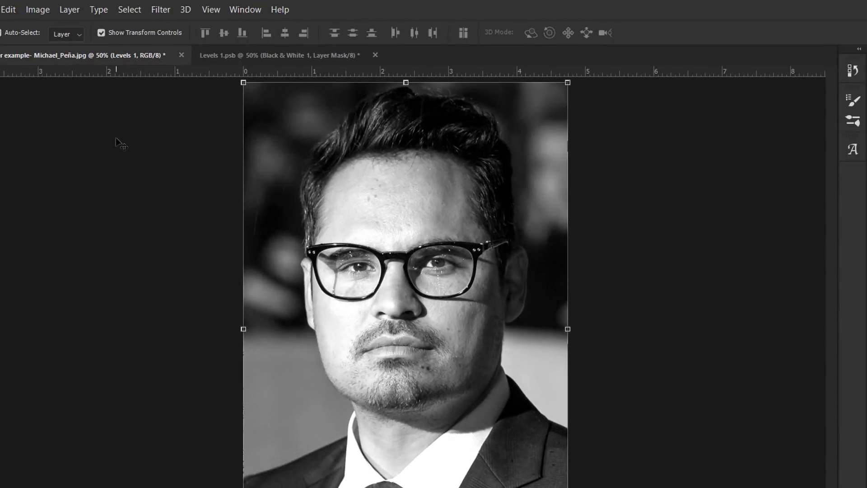
- Apply the Filter Gallery's Halftone Pattern to the portrait smart object with size 2, contrast 14 and the Dot pattern type
left_click(158, 12)
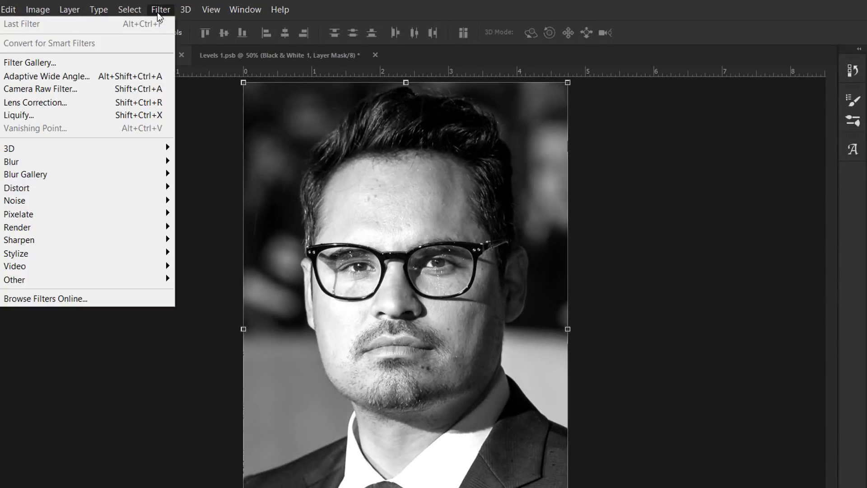
left_click(129, 65)
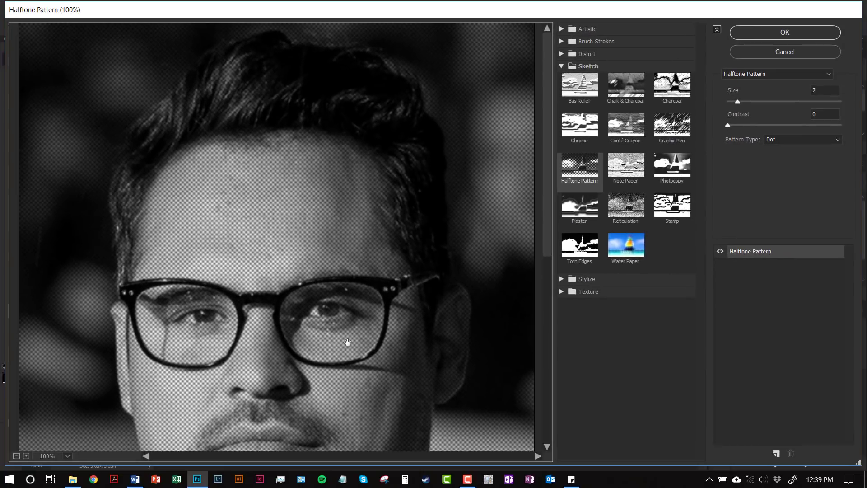
left_click_drag(383, 419, 394, 313)
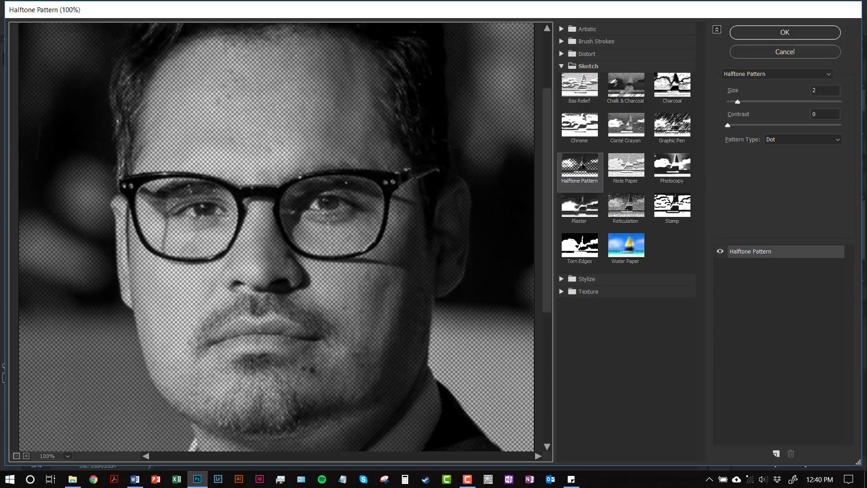
left_click(735, 92)
key("Up")
key("Up")
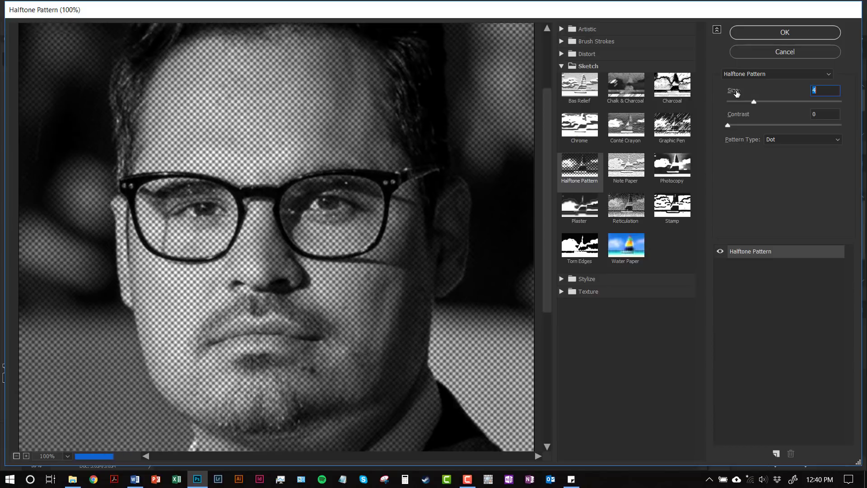
left_click_drag(736, 93, 734, 93)
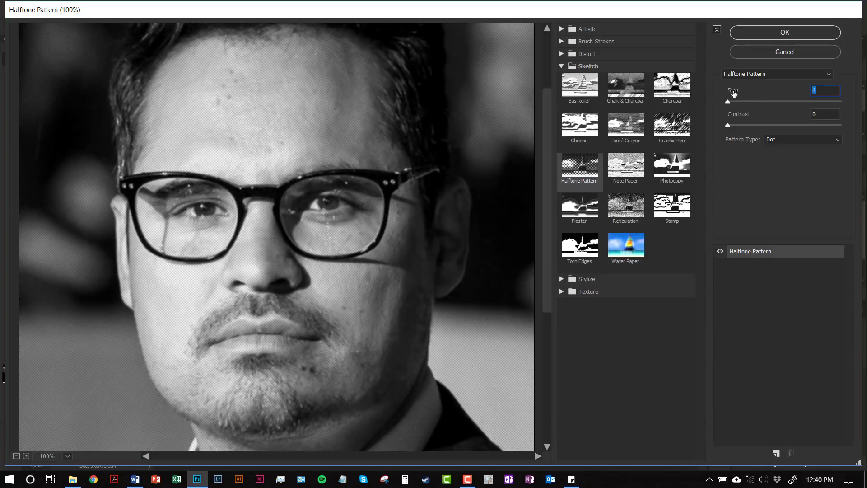
key("Up")
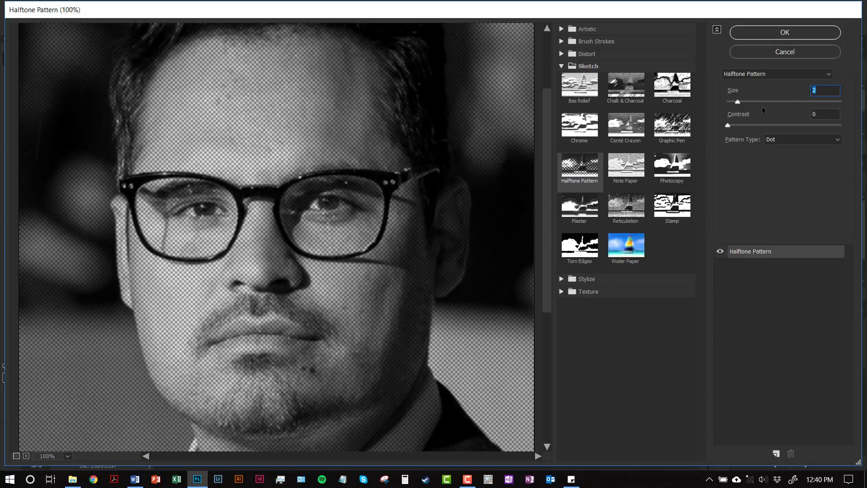
left_click_drag(748, 117, 755, 117)
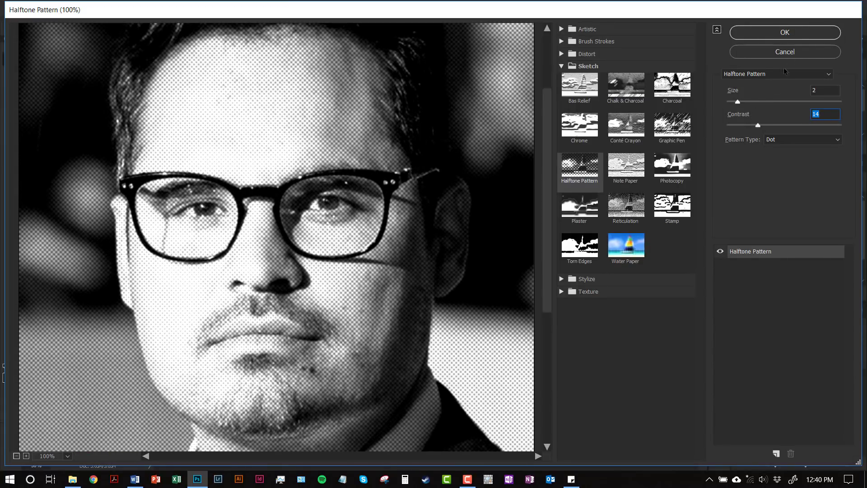
left_click(805, 36)
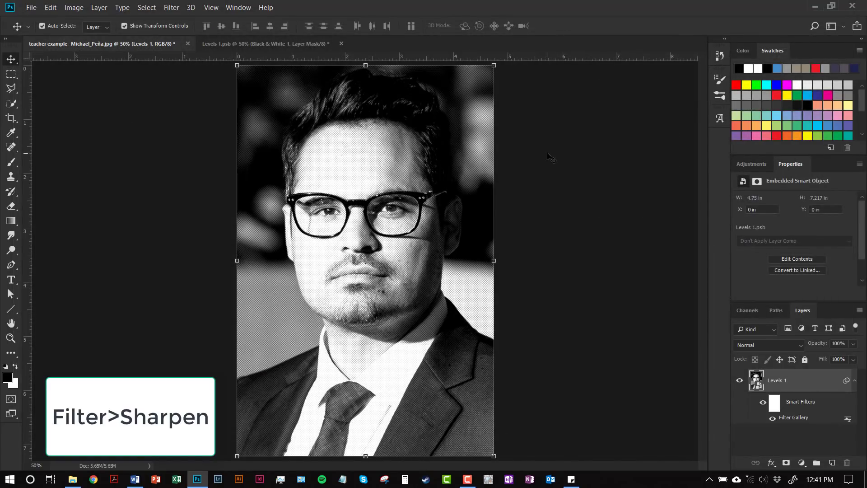
- Apply Smart Sharpen to the halftoned portrait with amount 500%, radius 64.0 px, reduce noise 0% and Gaussian Blur removal
scroll(358, 152, "up", 9)
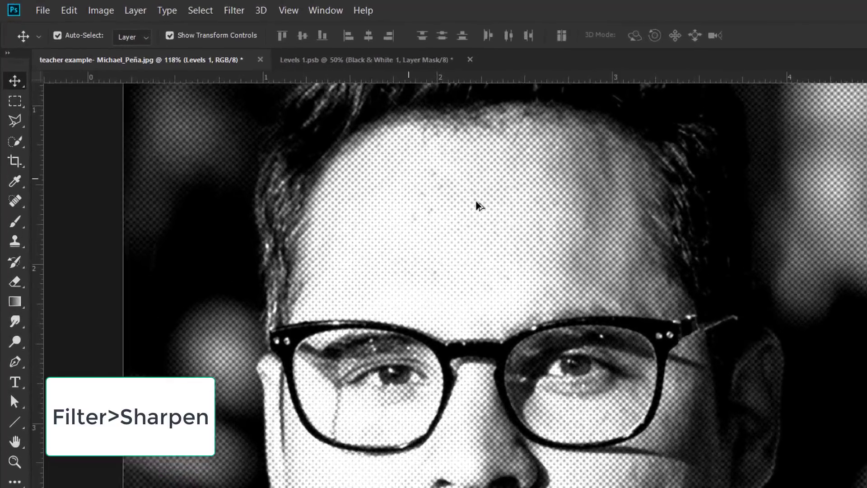
scroll(479, 206, "up", 5)
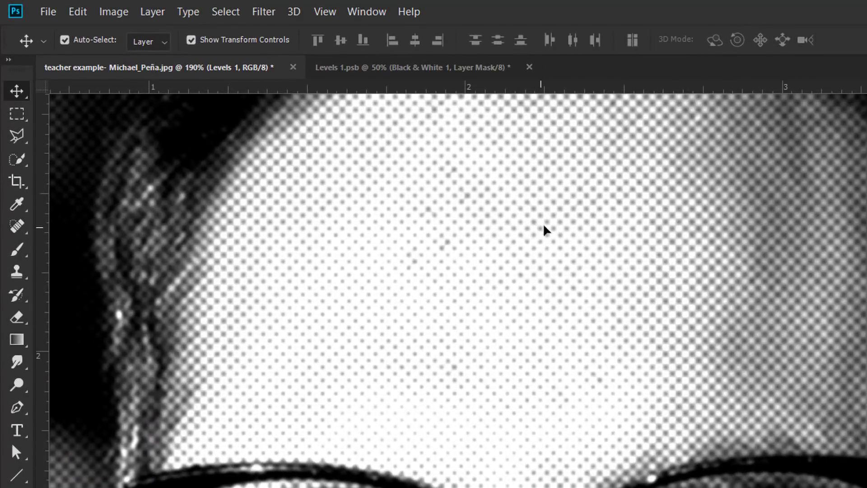
scroll(542, 221, "down", 1)
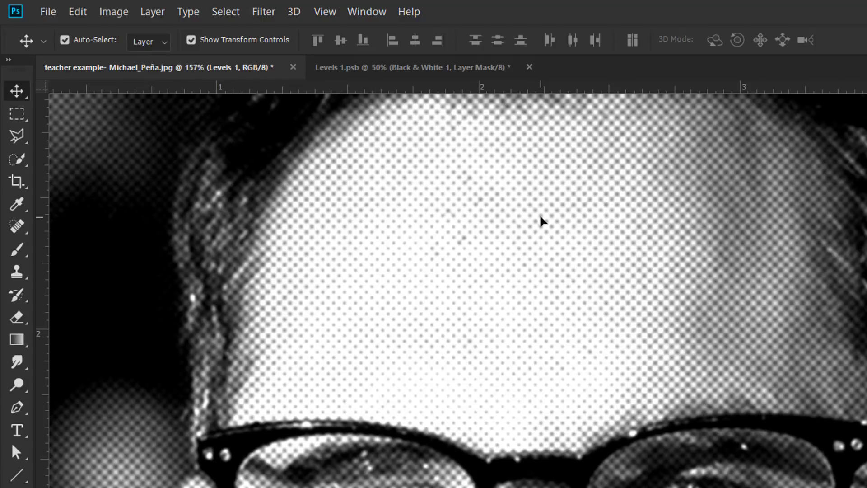
left_click(261, 18)
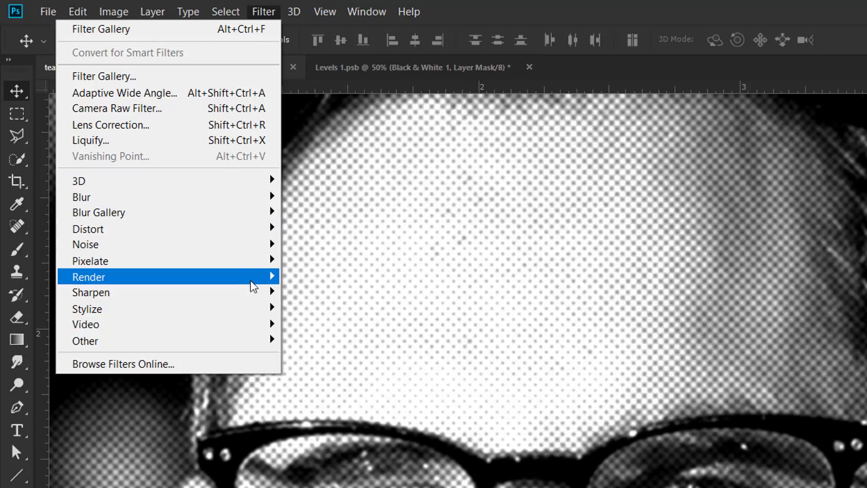
mouse_move(260, 296)
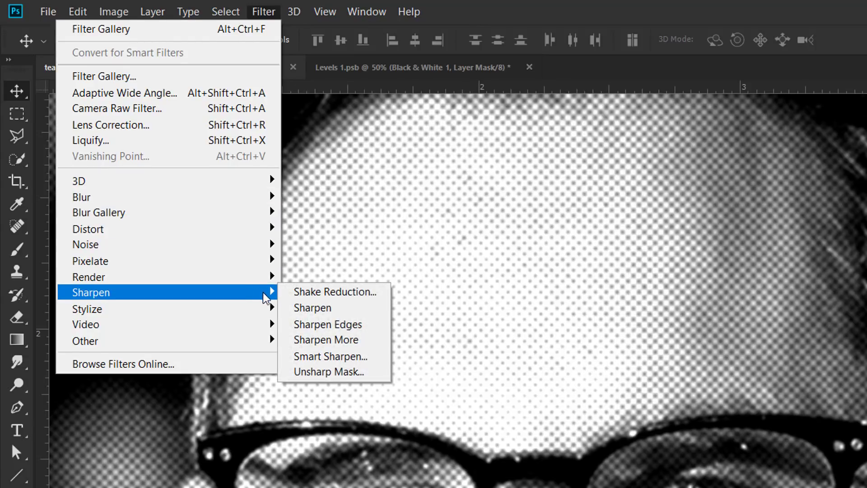
left_click(349, 356)
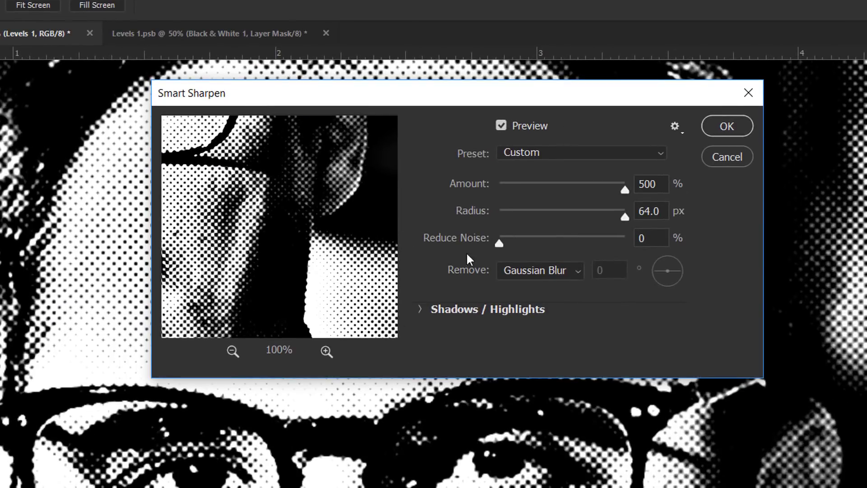
left_click_drag(626, 191, 644, 188)
left_click_drag(625, 219, 630, 221)
left_click_drag(499, 245, 478, 246)
left_click(725, 123)
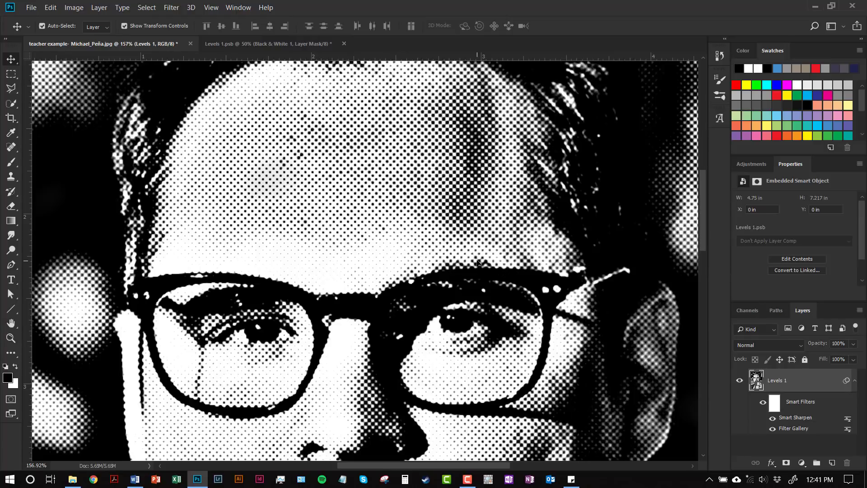
- Add a new empty layer above the portrait and set the foreground color to the bright blue 2d98f3
scroll(472, 260, "down", 3)
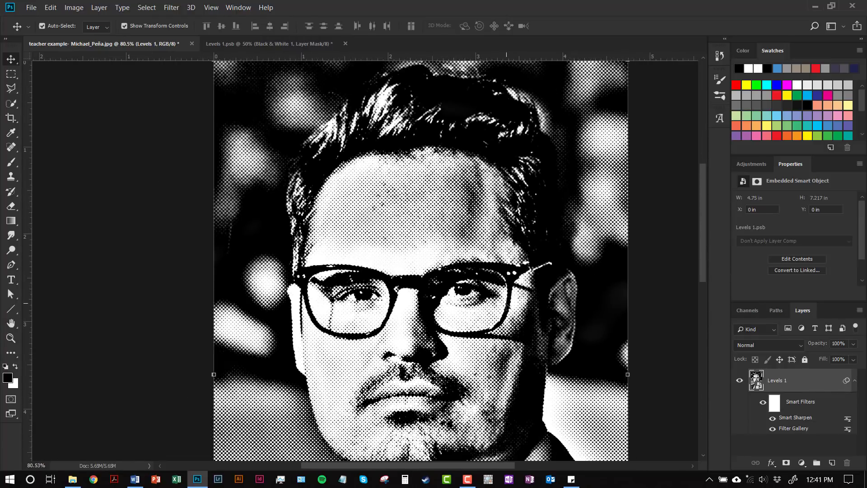
left_click_drag(505, 310, 463, 231)
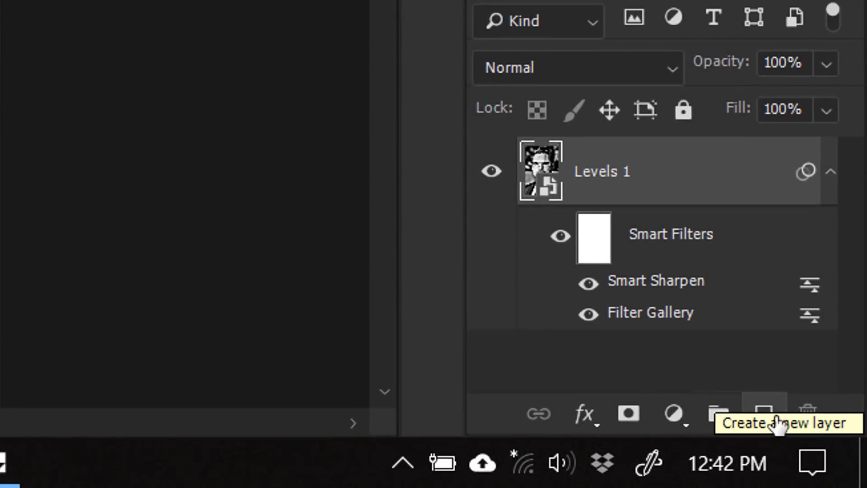
left_click(775, 419)
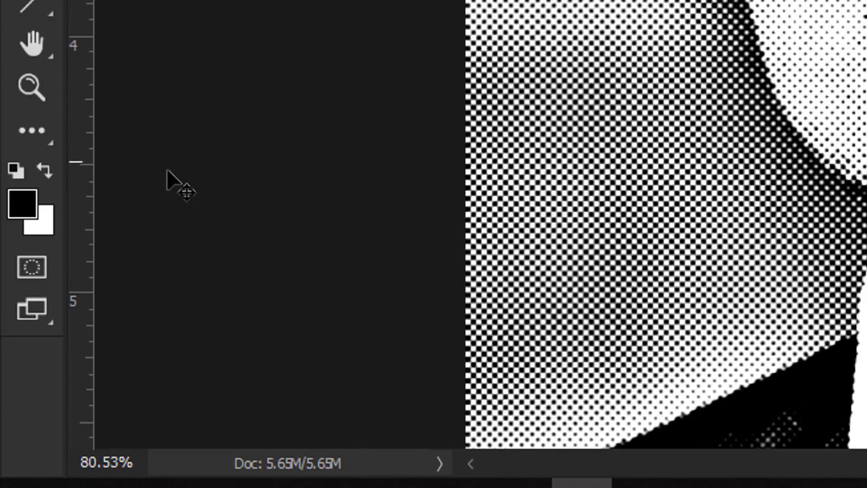
left_click(22, 208)
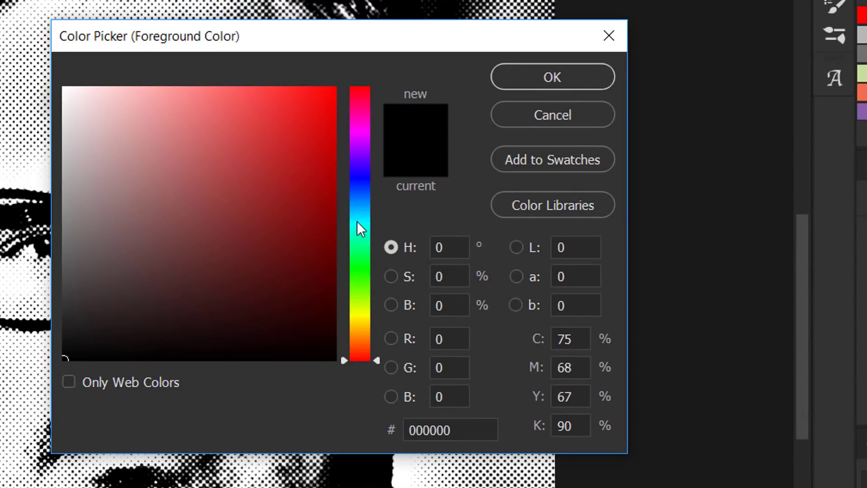
left_click(358, 202)
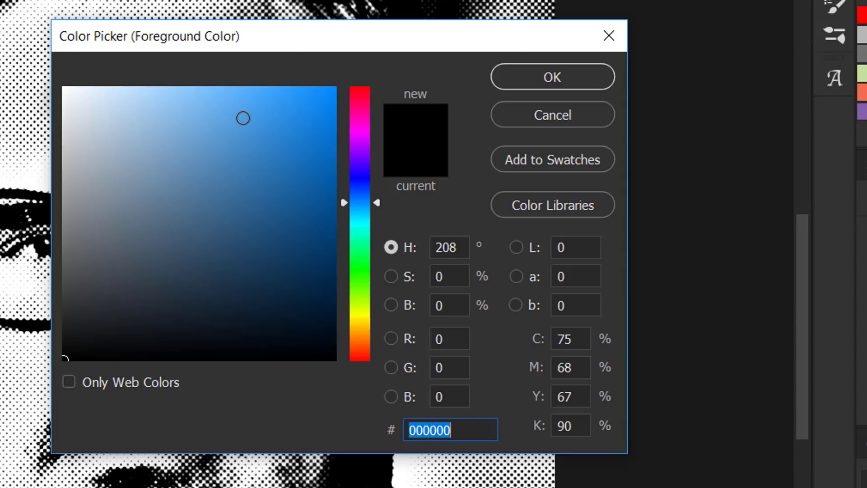
left_click(242, 117)
mouse_move(242, 118)
left_mouse_down()
mouse_move(256, 89)
mouse_move(286, 100)
left_mouse_up()
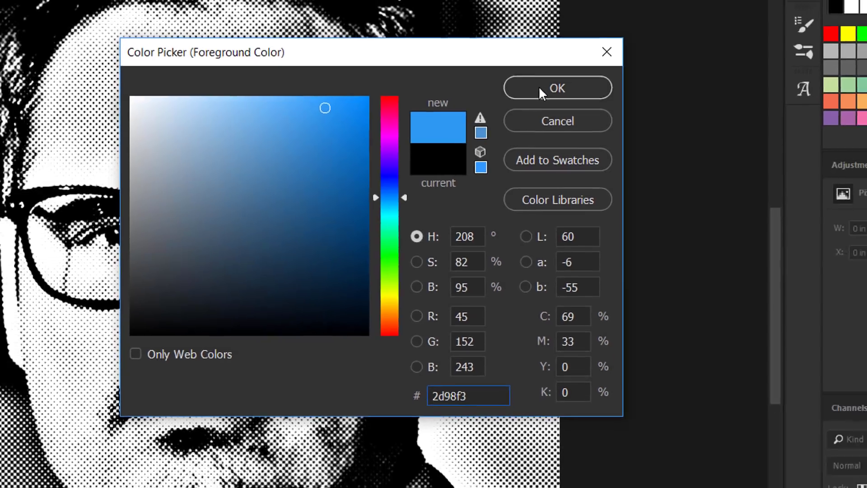
left_click(547, 84)
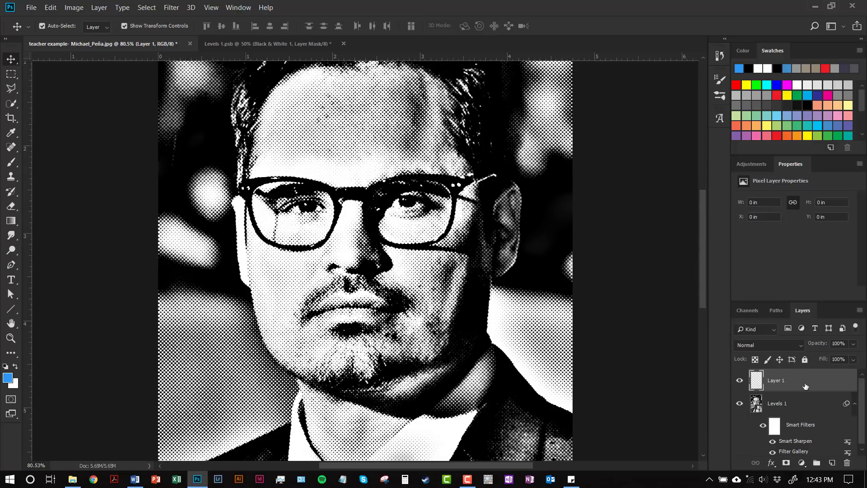
- Fill the new layer with the blue foreground color and set its blending mode to Lighten
key("alt+Delete")
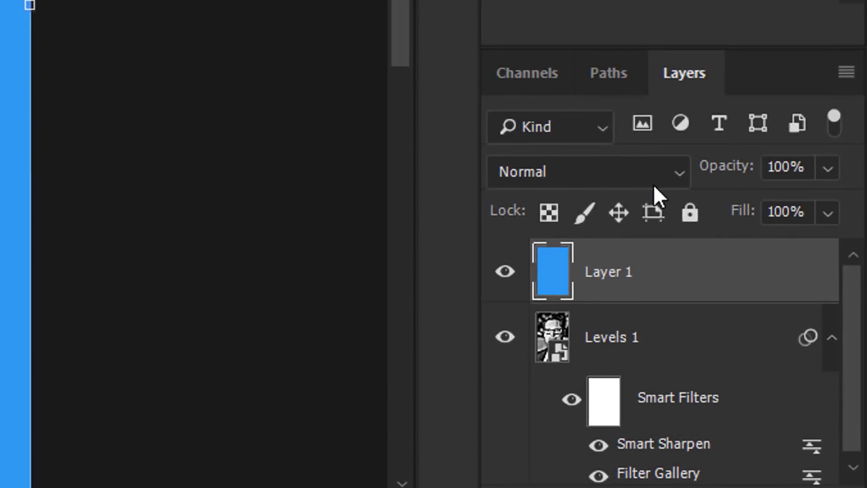
left_click(681, 172)
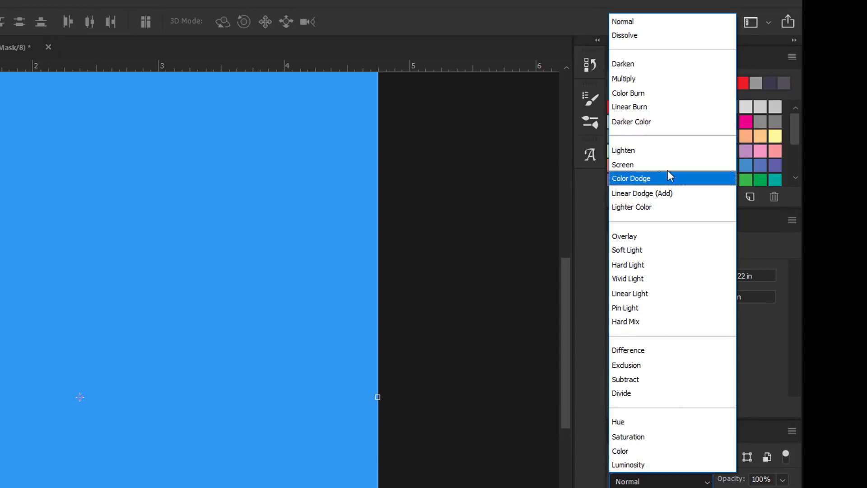
left_click(670, 152)
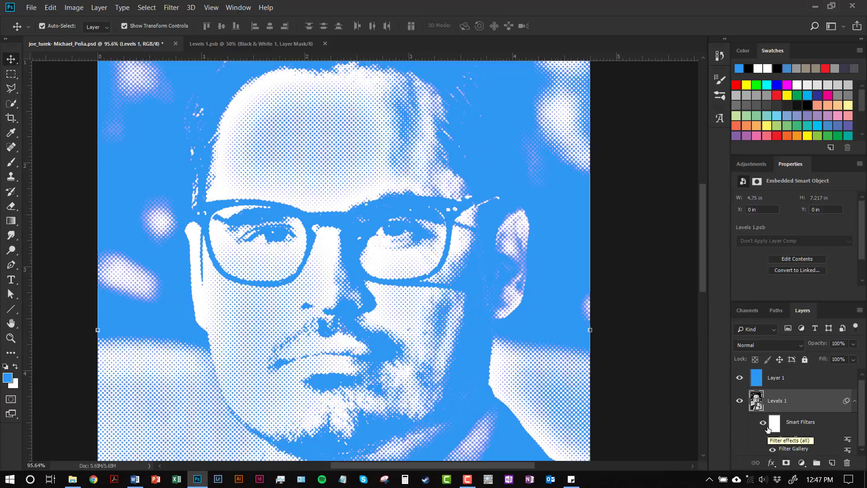
- Open the portrait smart object's contents and set its Black & White adjustment to Reds 21 and Yellows 64
double_click(756, 401)
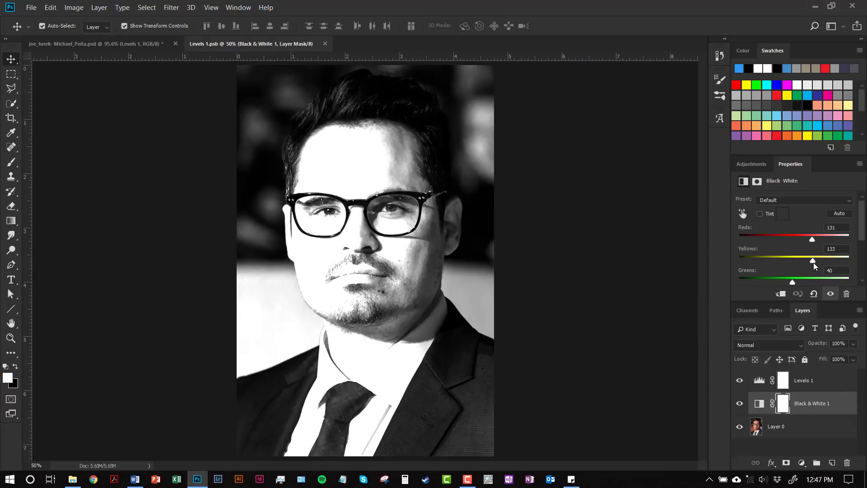
left_click_drag(811, 259, 787, 239)
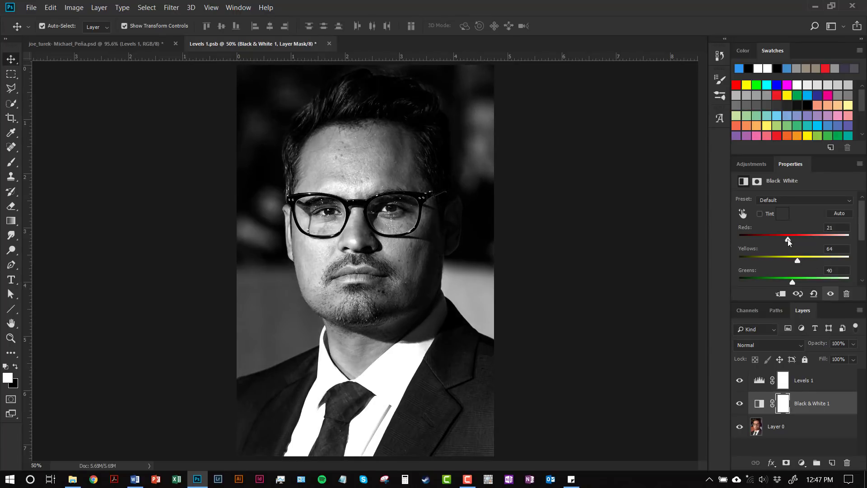
- Move the Levels white point to the histogram's bright end, raise the black point slightly, and save the smart object back to the portrait document
left_click(759, 381)
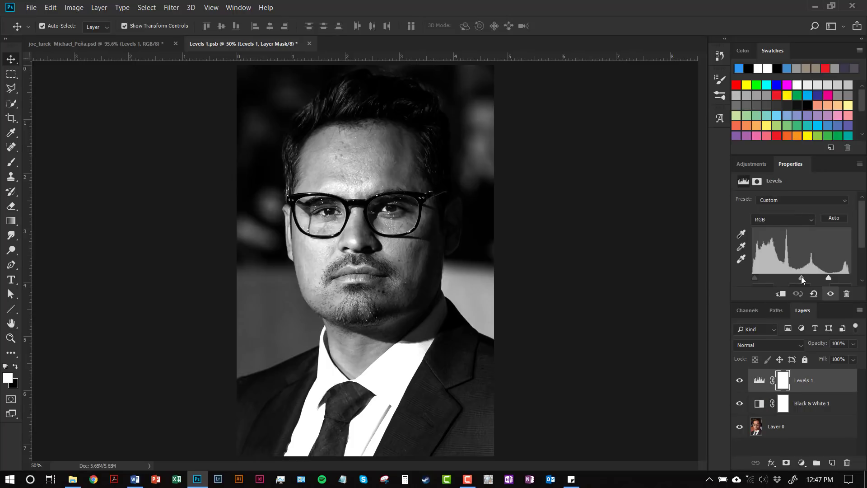
mouse_move(801, 277)
left_mouse_down()
mouse_move(788, 277)
mouse_move(846, 277)
left_mouse_up()
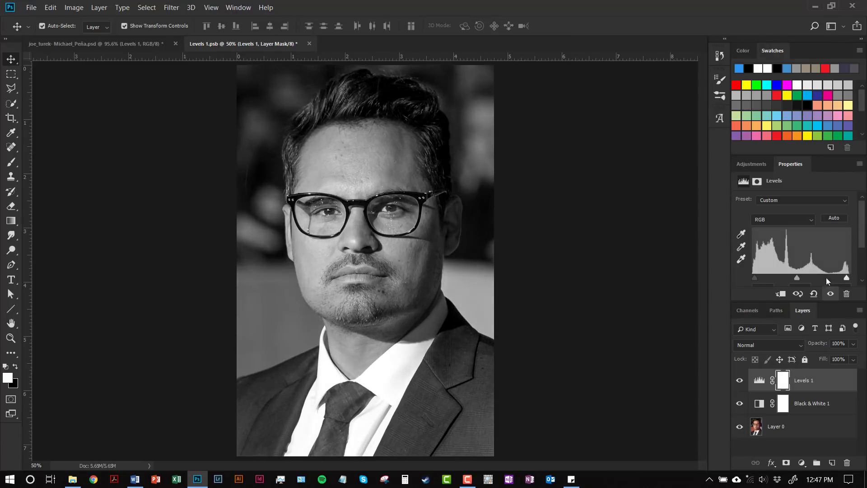
left_click_drag(754, 277, 758, 277)
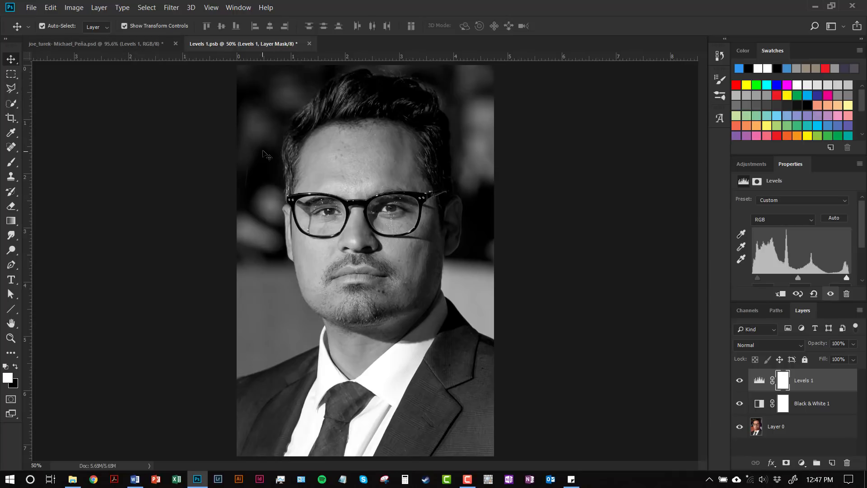
key("ctrl+s")
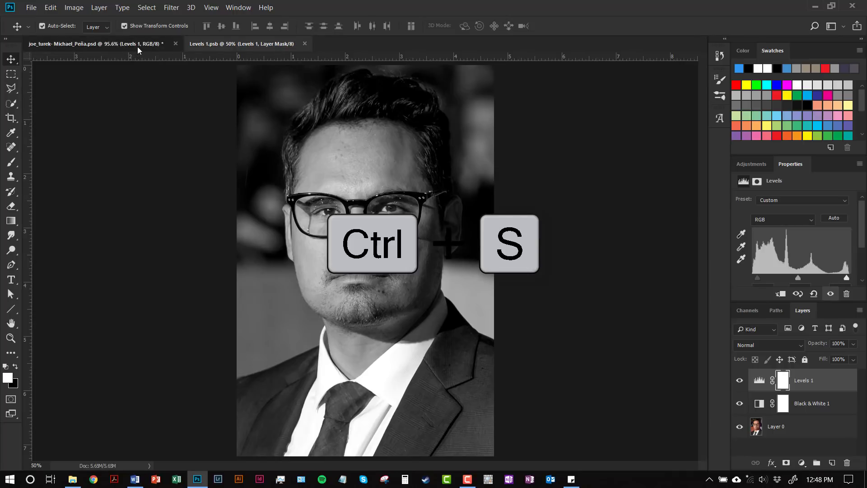
left_click(137, 46)
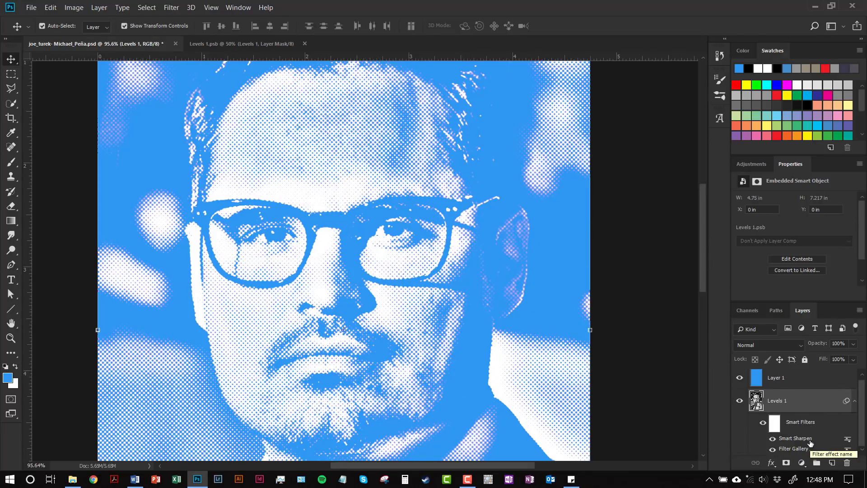
- Compare the portrait across the last smart object updates in the document history, finishing on the newest state
left_click(719, 55)
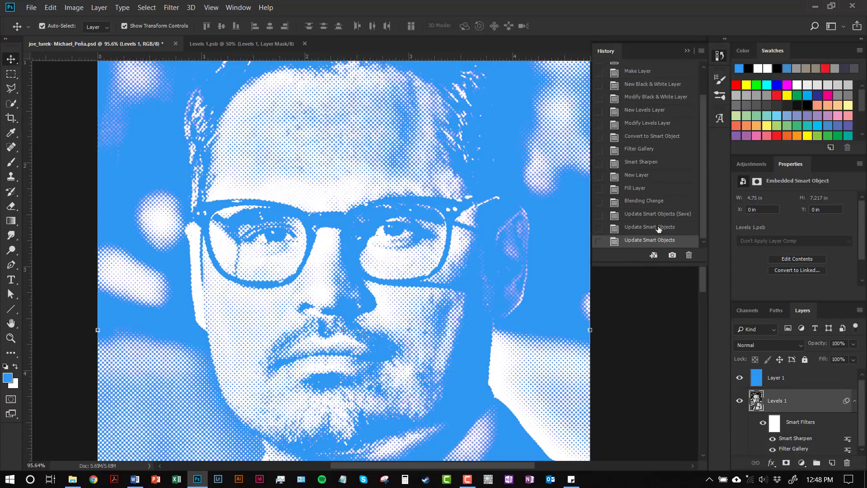
left_click(659, 227)
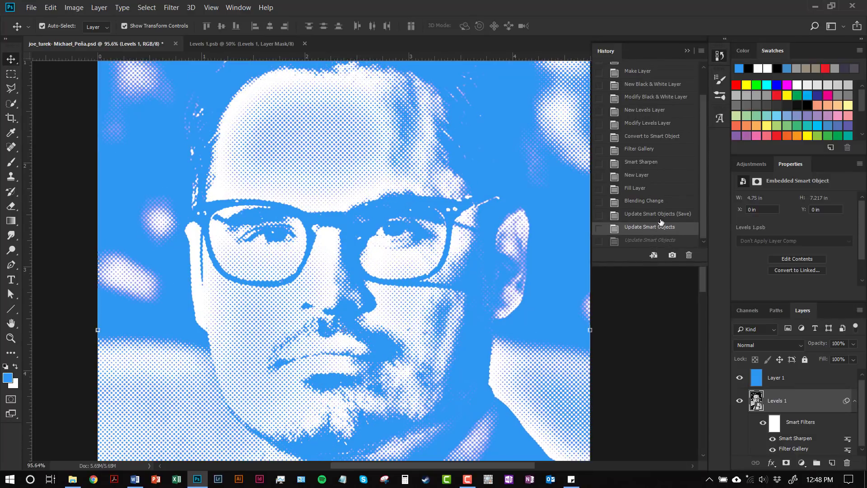
left_click(662, 216)
left_click(661, 229)
left_click(659, 241)
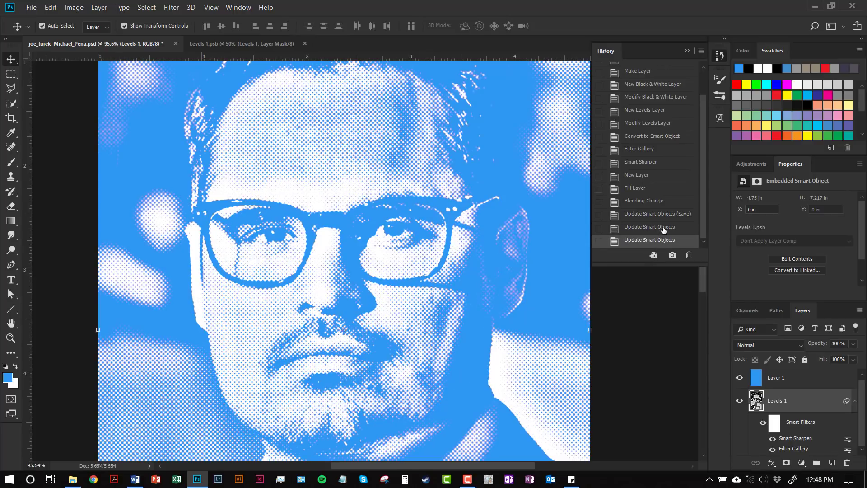
- Check the previous smart object update in the document history and return to the newest state
left_click(662, 229)
left_click(661, 244)
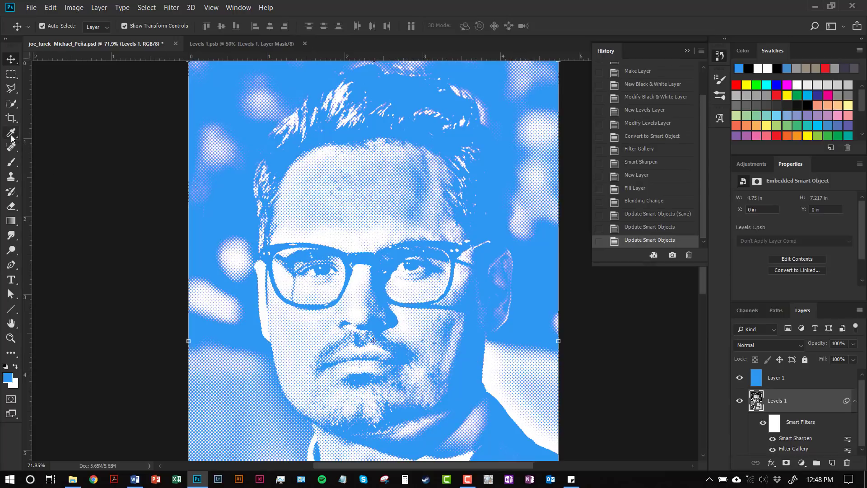
- Set up a hard round 90 px brush with black as the foreground color for painting on the blue Layer 1
left_click(12, 162)
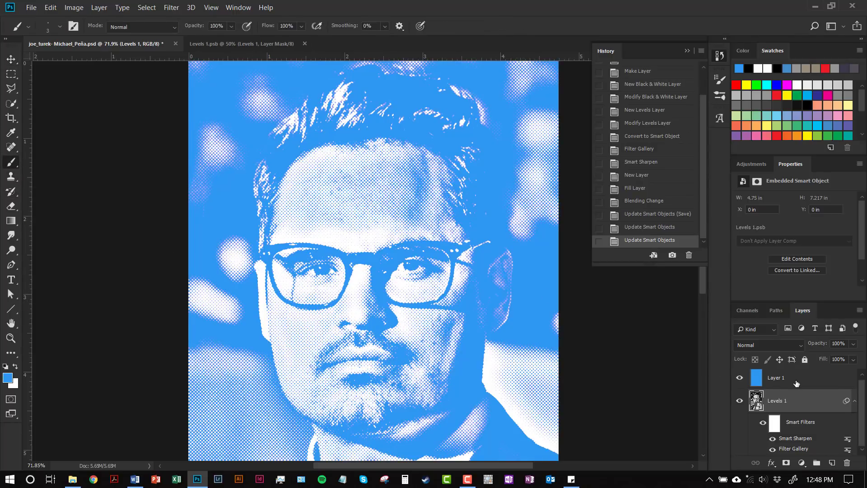
left_click(796, 383)
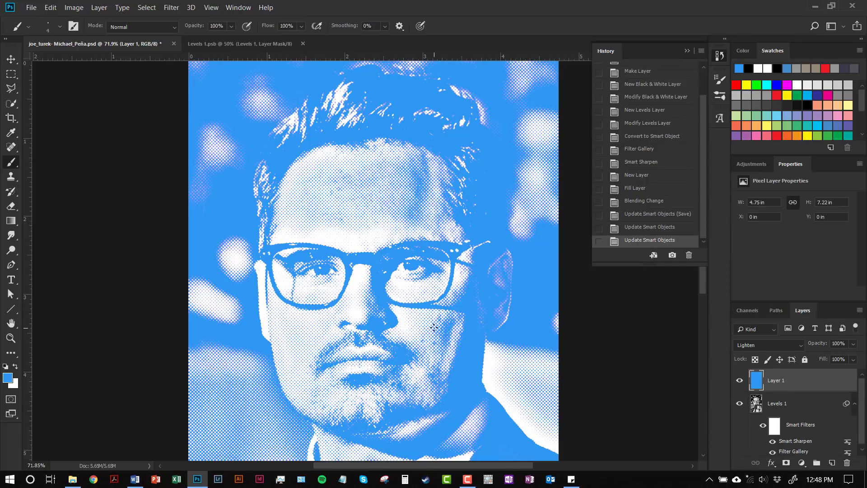
key("bracketright")
key("bracketright")
key("bracketright")
key("bracketright")
left_click(60, 28)
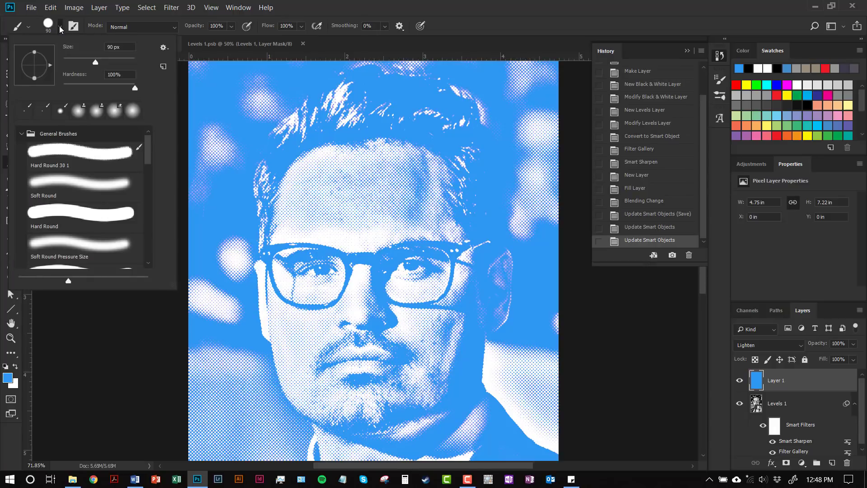
left_click(60, 28)
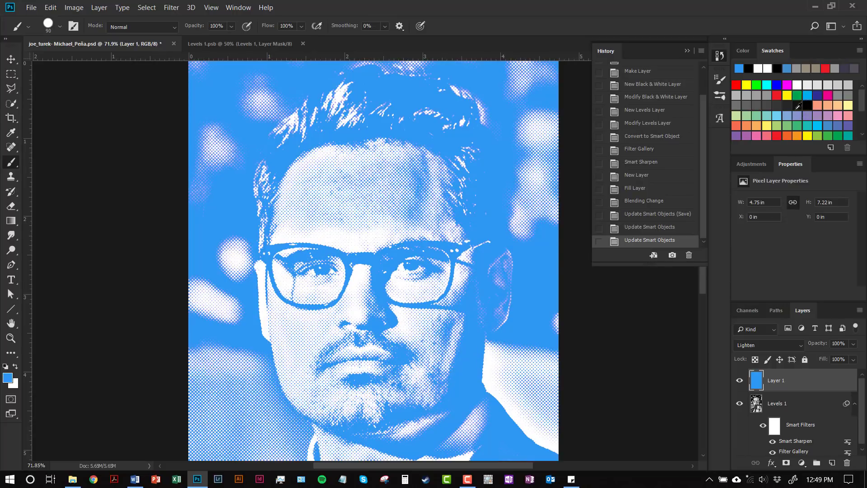
left_click(807, 104)
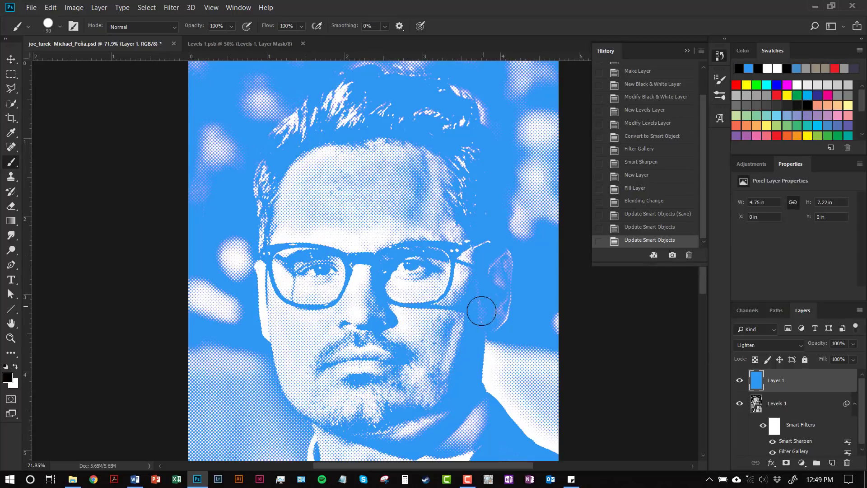
- Paint black on the blue layer over the hair, the shadowed side of the face beside the ear, and the jawline
mouse_move(470, 336)
left_mouse_down()
mouse_move(452, 366)
mouse_move(445, 417)
mouse_move(418, 441)
left_mouse_up()
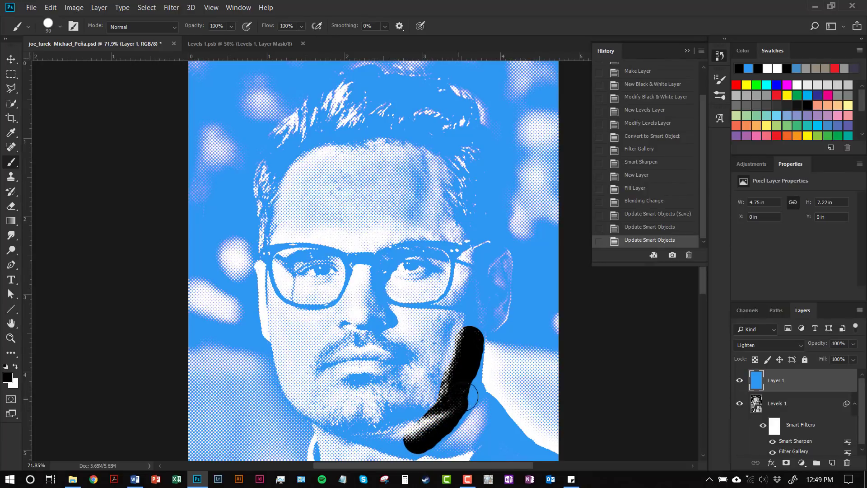
mouse_move(470, 396)
left_mouse_down()
mouse_move(474, 361)
mouse_move(456, 418)
mouse_move(413, 444)
mouse_move(474, 357)
mouse_move(475, 284)
mouse_move(492, 235)
mouse_move(465, 191)
mouse_move(497, 212)
mouse_move(447, 194)
mouse_move(457, 143)
mouse_move(502, 240)
mouse_move(504, 190)
mouse_move(456, 98)
mouse_move(394, 81)
mouse_move(449, 120)
mouse_move(420, 133)
mouse_move(355, 115)
mouse_move(289, 138)
mouse_move(361, 135)
mouse_move(435, 116)
mouse_move(383, 96)
mouse_move(283, 131)
mouse_move(267, 176)
mouse_move(361, 75)
mouse_move(397, 91)
mouse_move(389, 77)
mouse_move(311, 115)
mouse_move(316, 122)
left_mouse_up()
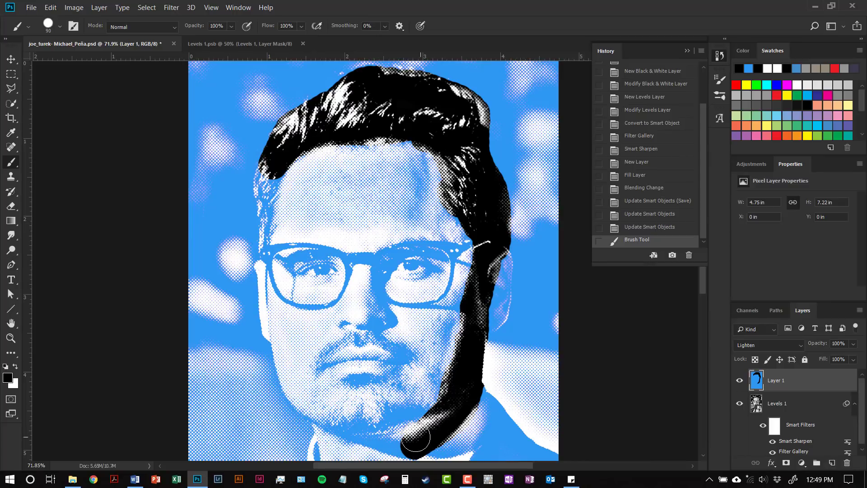
scroll(406, 420, "down", 3)
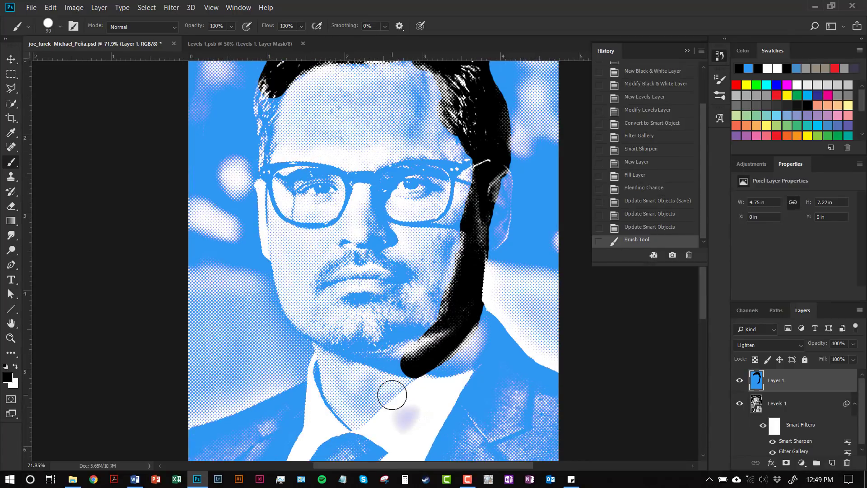
scroll(392, 395, "up", 2)
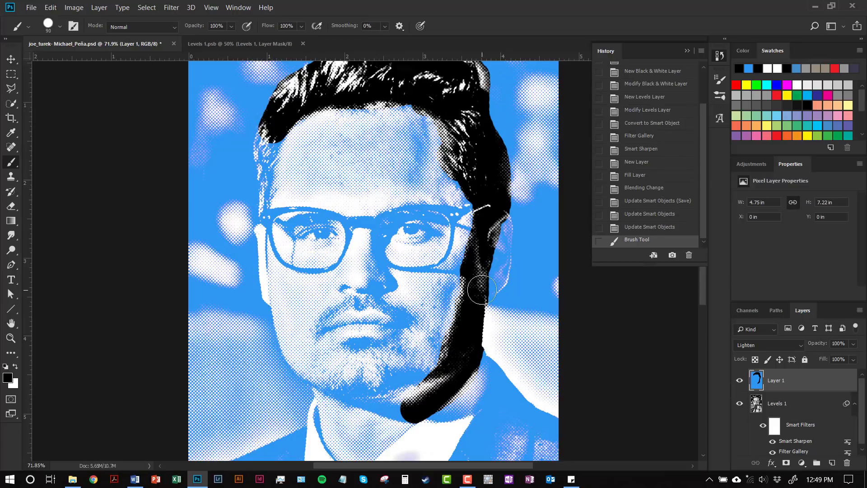
mouse_move(482, 290)
left_mouse_down()
mouse_move(496, 221)
mouse_move(492, 298)
mouse_move(470, 379)
mouse_move(472, 366)
left_mouse_up()
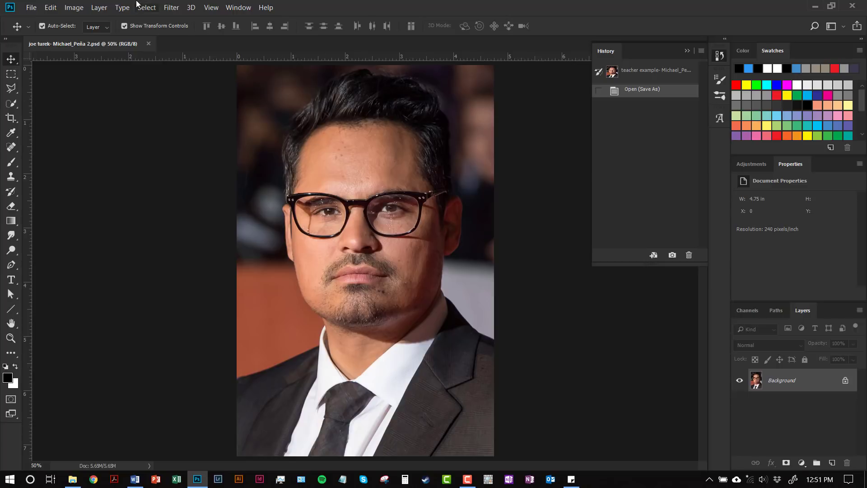
- Check the pixel dimensions and resolution of the original portrait document in the Image Size settings
left_click(72, 8)
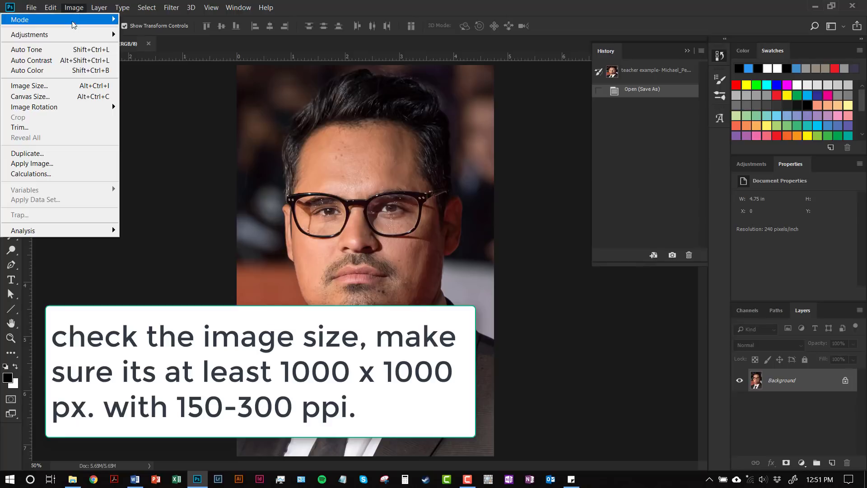
left_click(55, 88)
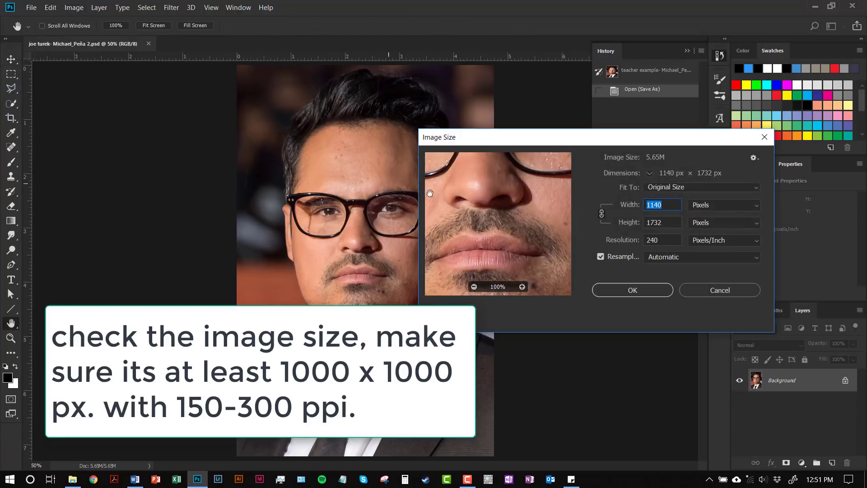
left_click(640, 289)
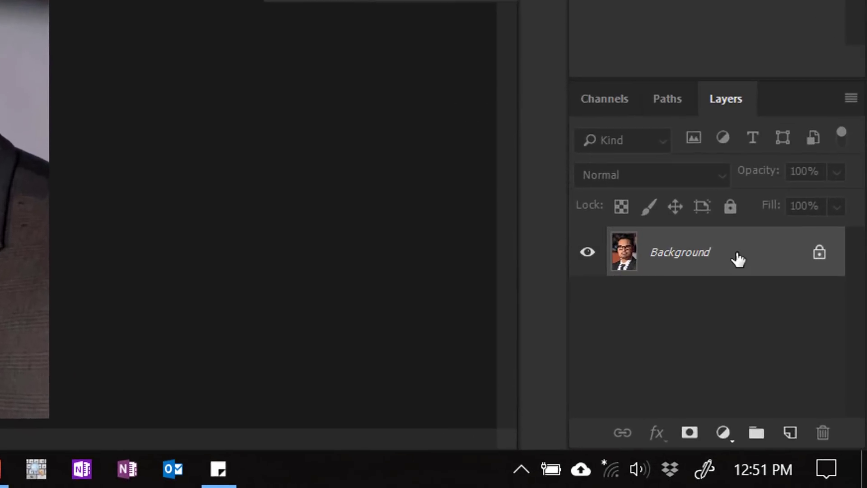
- Convert the locked Background into the regular layer Layer 0 and duplicate it
double_click(765, 255)
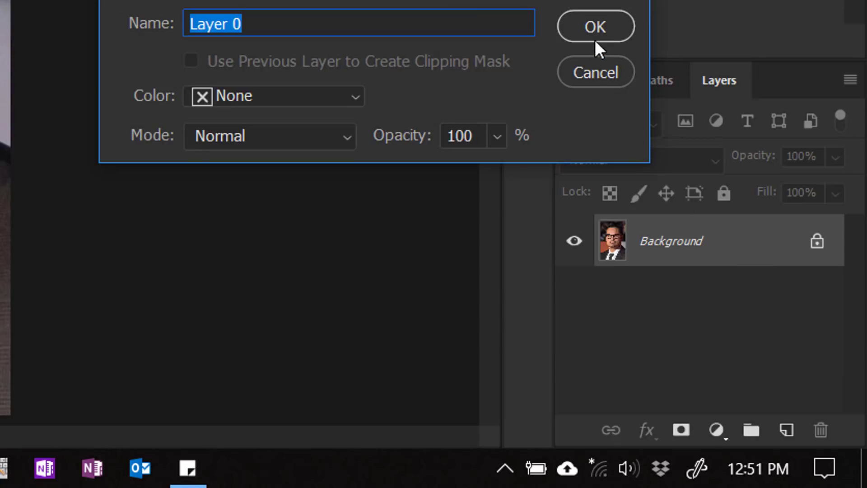
left_click(595, 25)
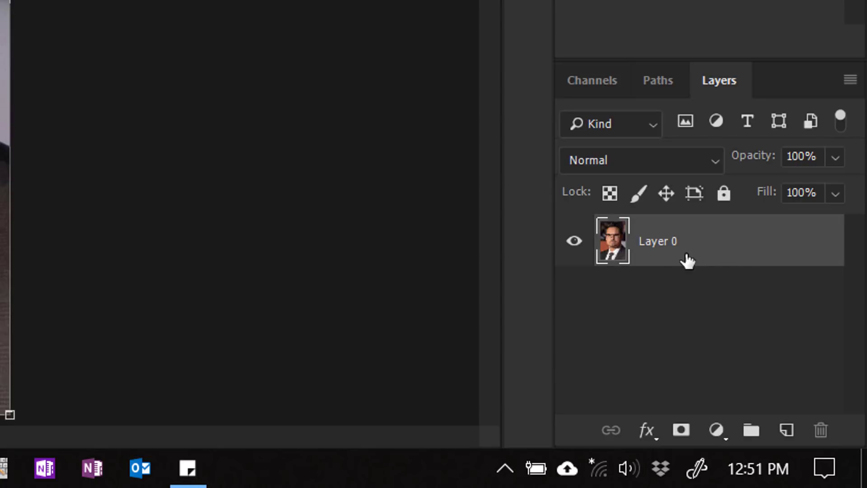
left_click_drag(722, 238, 787, 427)
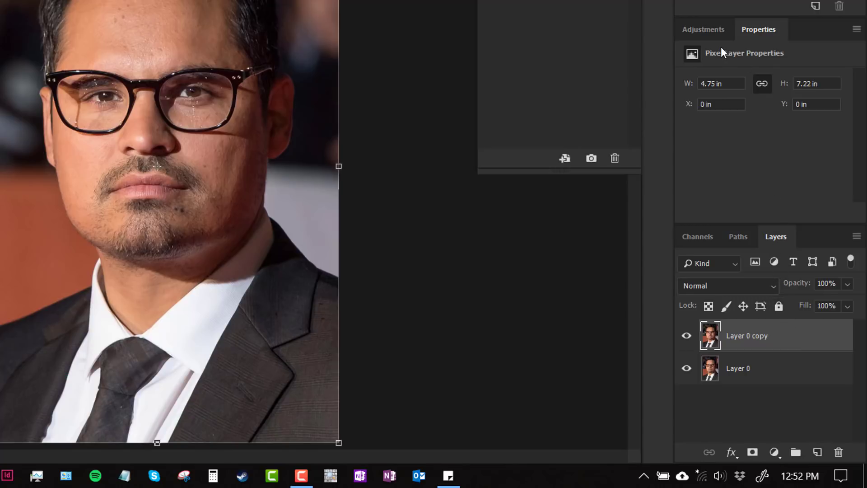
- Add an Invert adjustment layer above Layer 0 copy and clip it to that layer
left_click(706, 32)
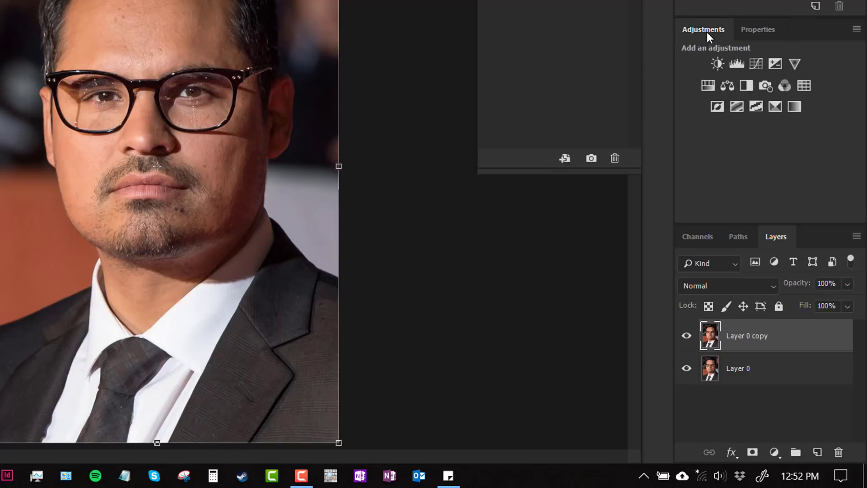
left_click(716, 107)
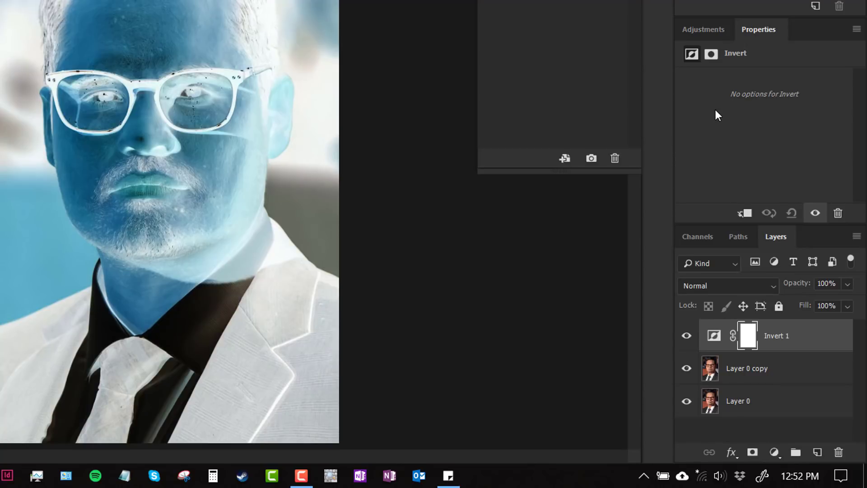
left_click(741, 216)
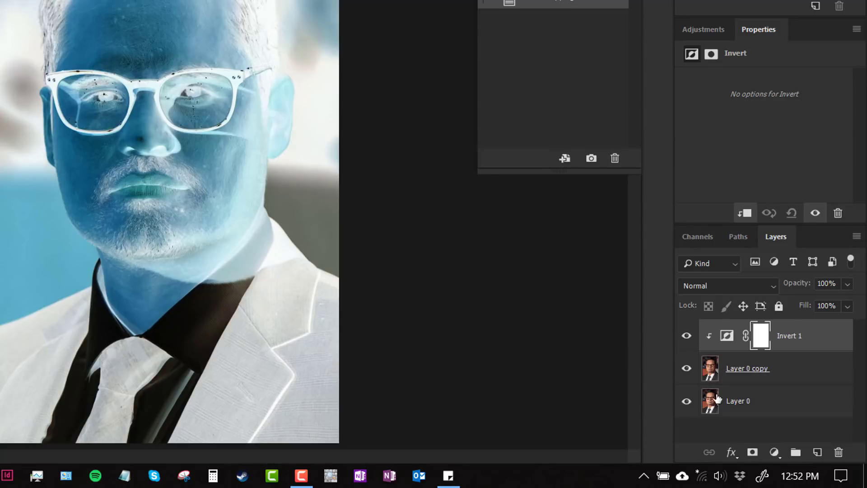
- Test the Invert adjustment's clipping by hiding Layer 0 copy, releasing and recreating the clipping mask, and showing the layer again
left_click(687, 373)
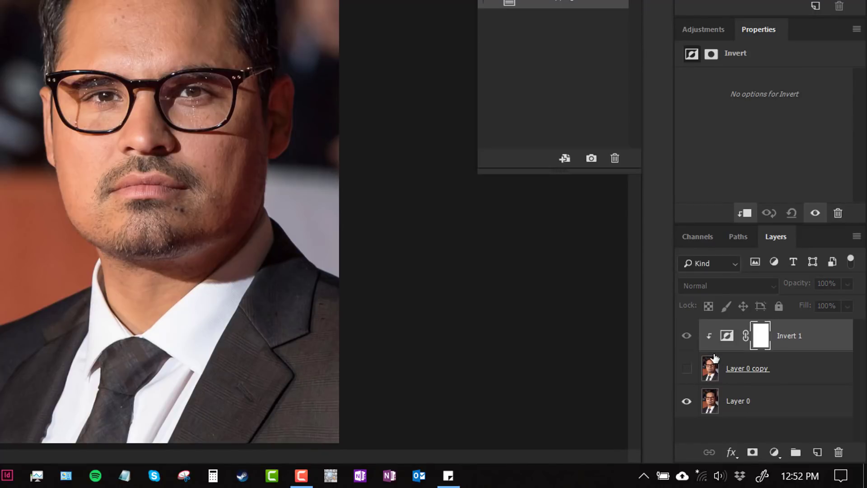
left_click(744, 214)
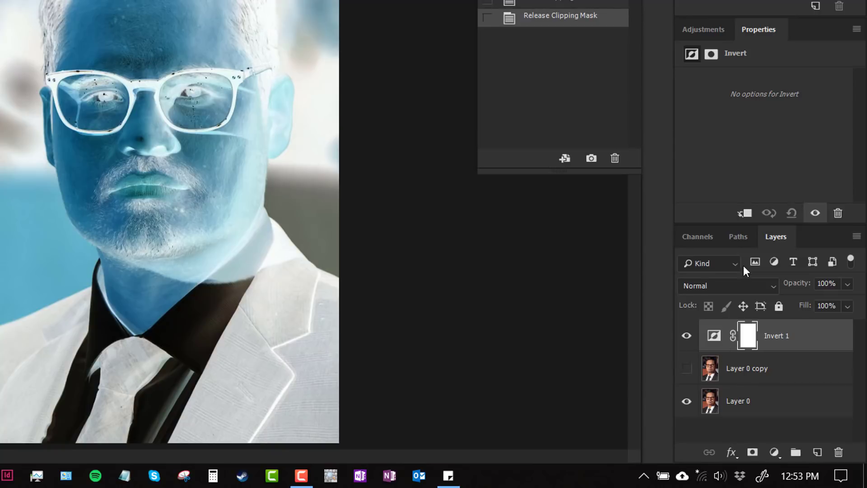
left_click(746, 215)
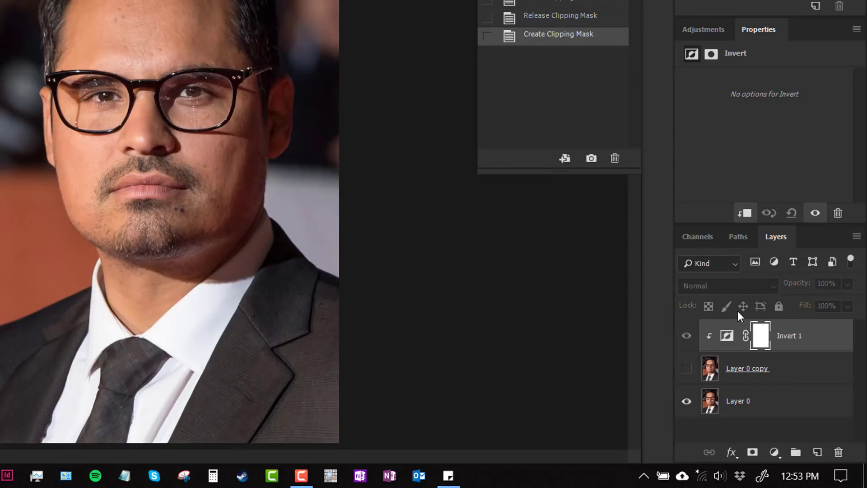
left_click(686, 369)
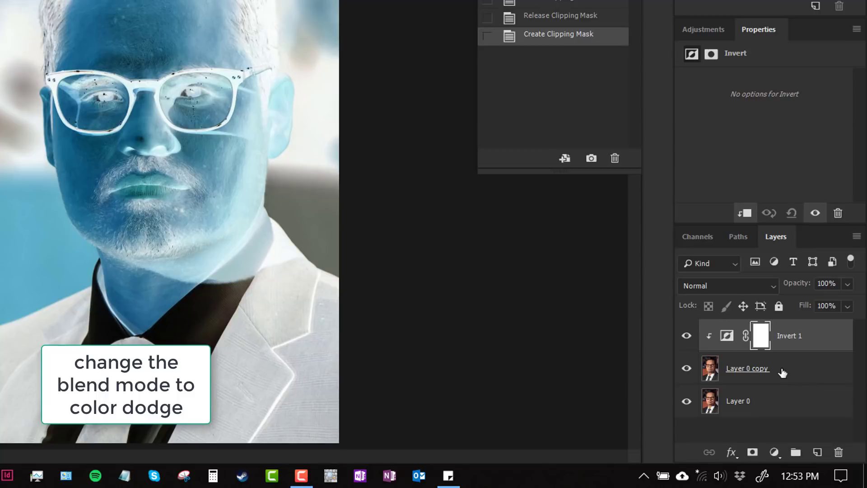
- Set the blending mode of Layer 0 copy to Color Dodge
left_click(808, 376)
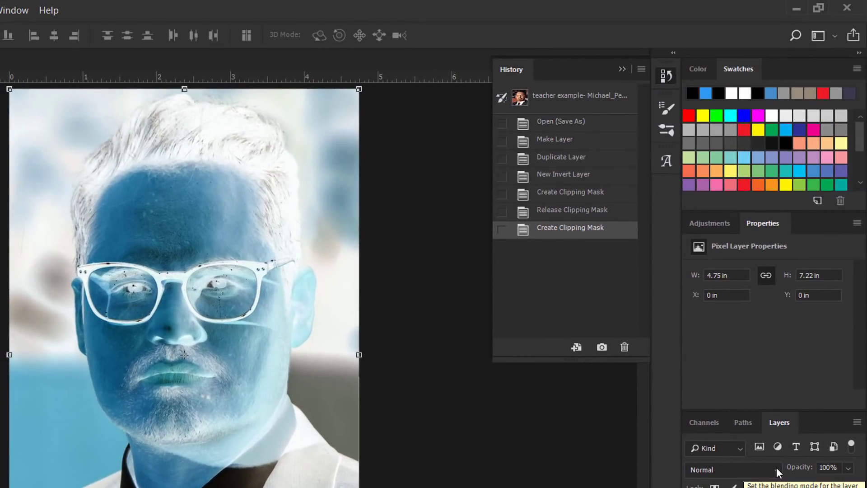
left_click(776, 469)
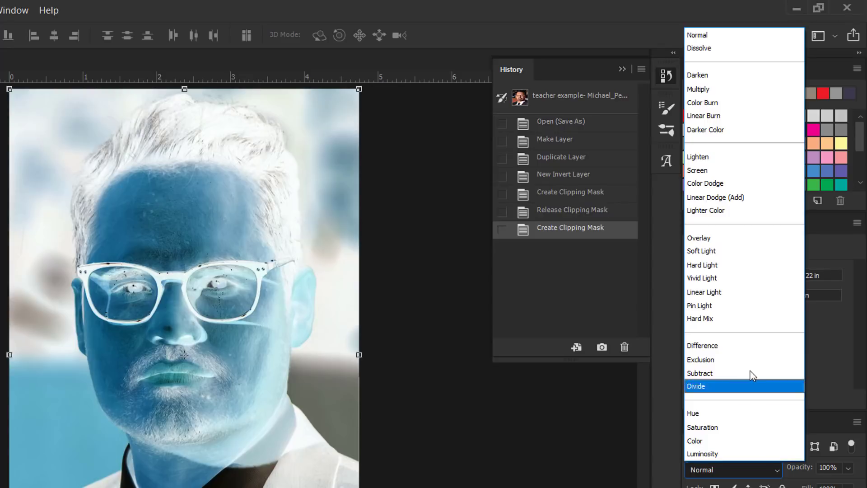
left_click(721, 184)
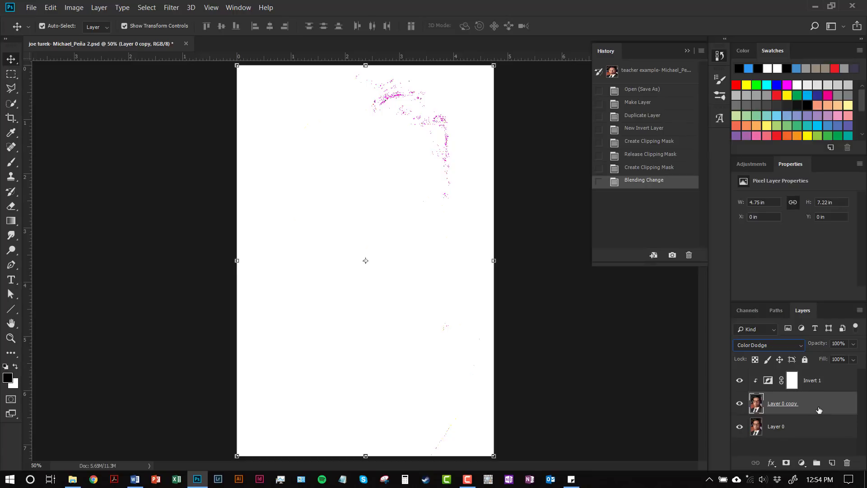
- Convert Invert 1 and Layer 0 copy together into one smart object and set its blending mode to Color Dodge
left_click(834, 383)
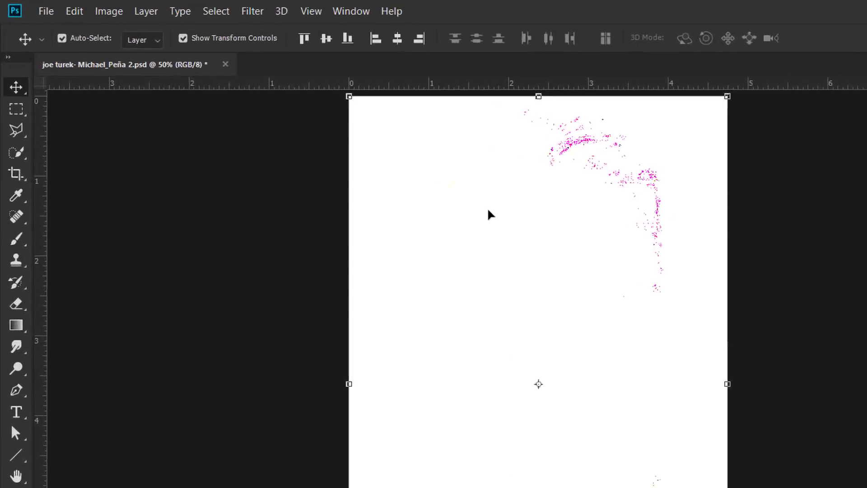
left_click(161, 17)
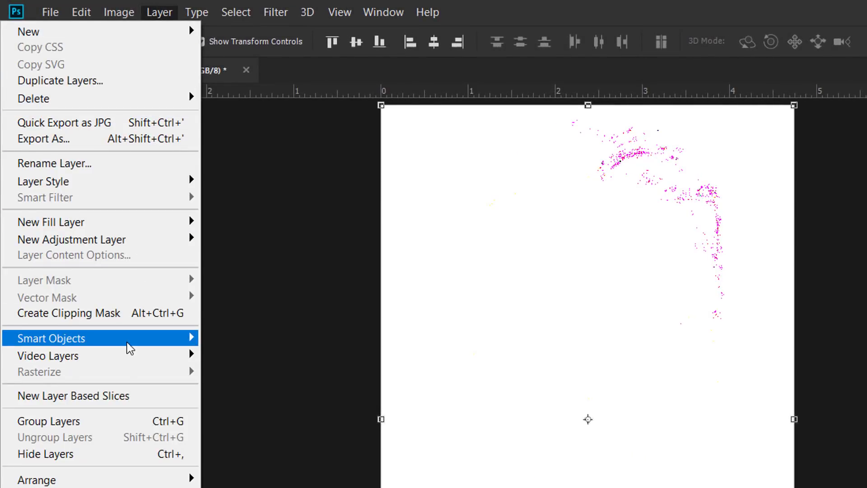
mouse_move(127, 347)
left_click(262, 340)
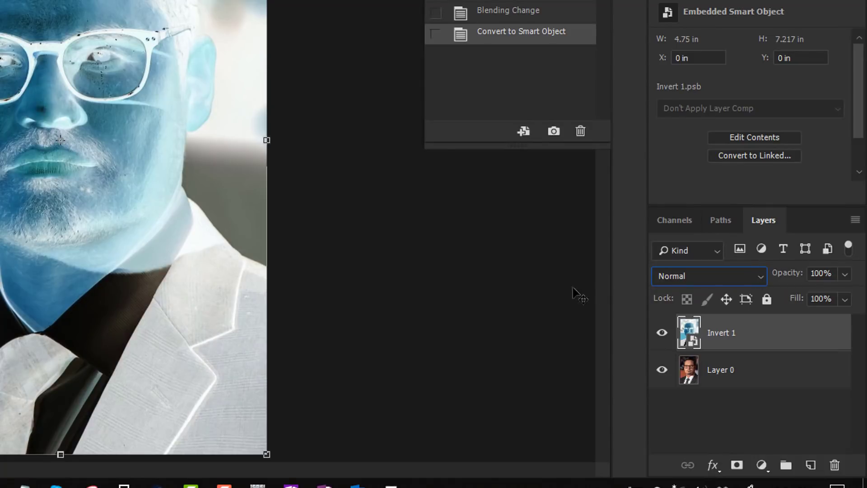
left_click(751, 275)
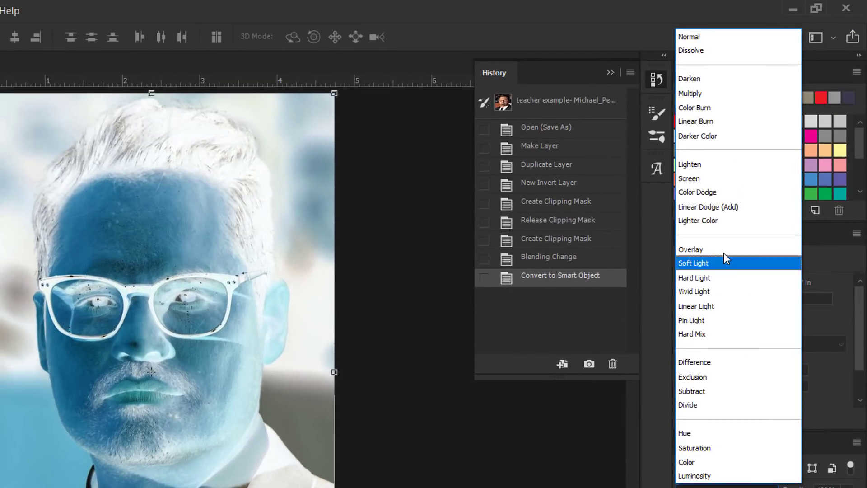
left_click(719, 192)
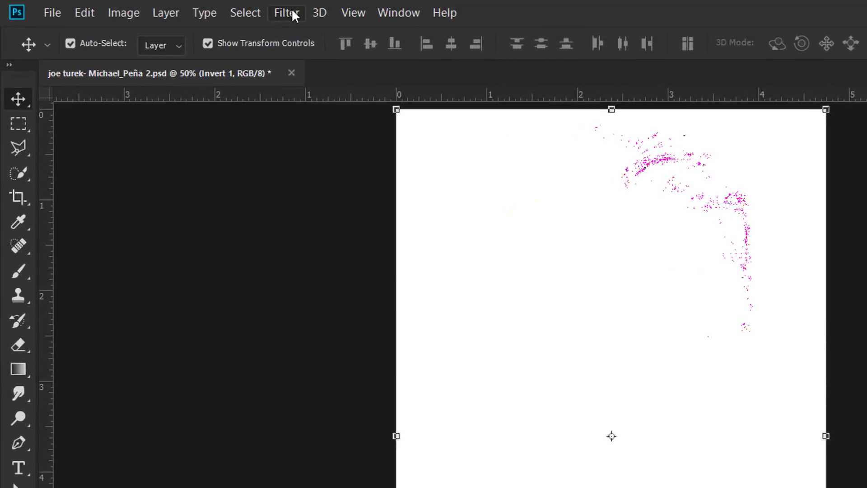
- Apply a Gaussian Blur smart filter with a 6.4-pixel radius to the Invert 1 smart object
left_click(172, 8)
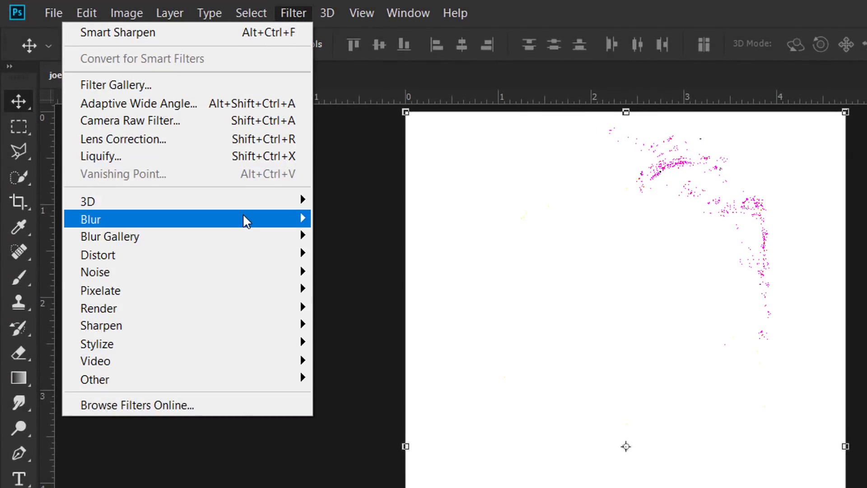
mouse_move(246, 221)
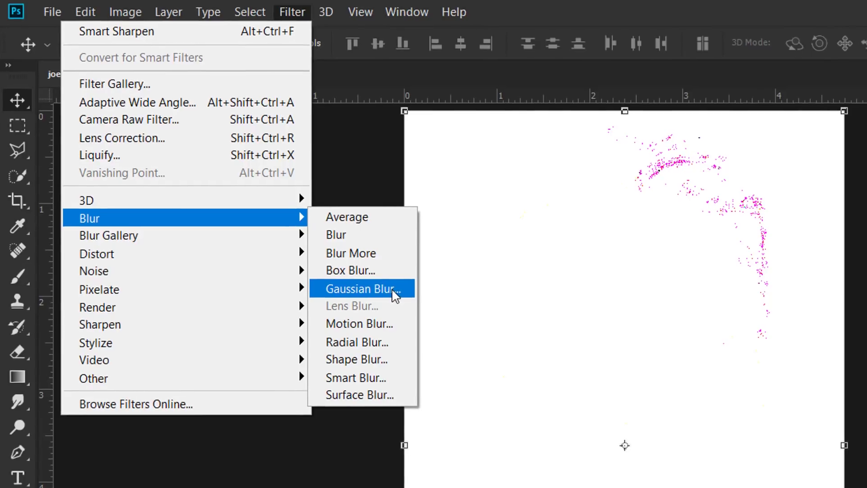
left_click(394, 293)
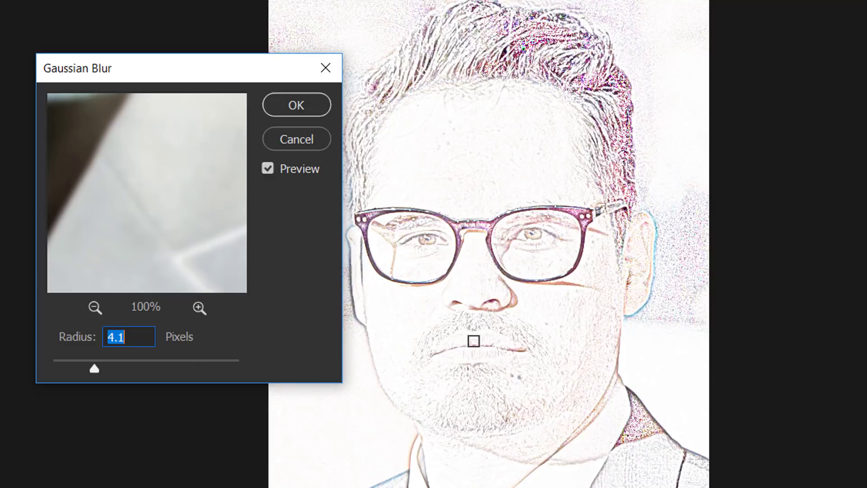
left_click_drag(96, 370, 107, 369)
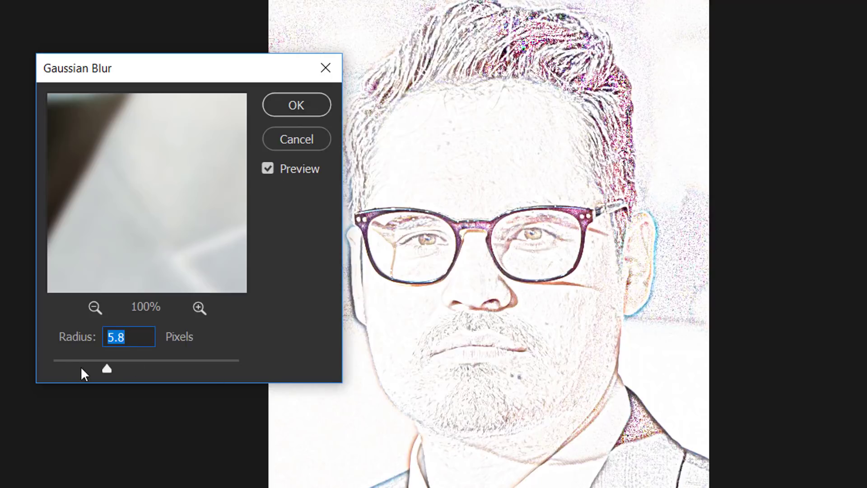
mouse_move(108, 368)
left_mouse_down()
mouse_move(118, 368)
mouse_move(110, 367)
left_mouse_up()
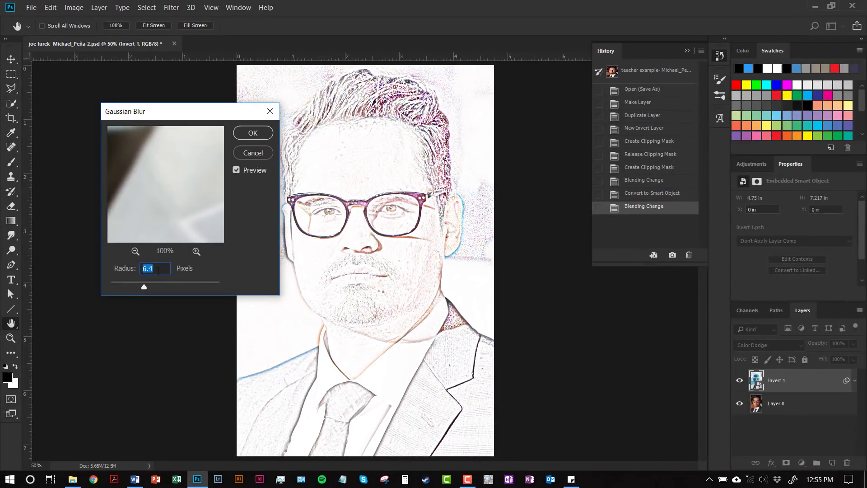
left_click(244, 136)
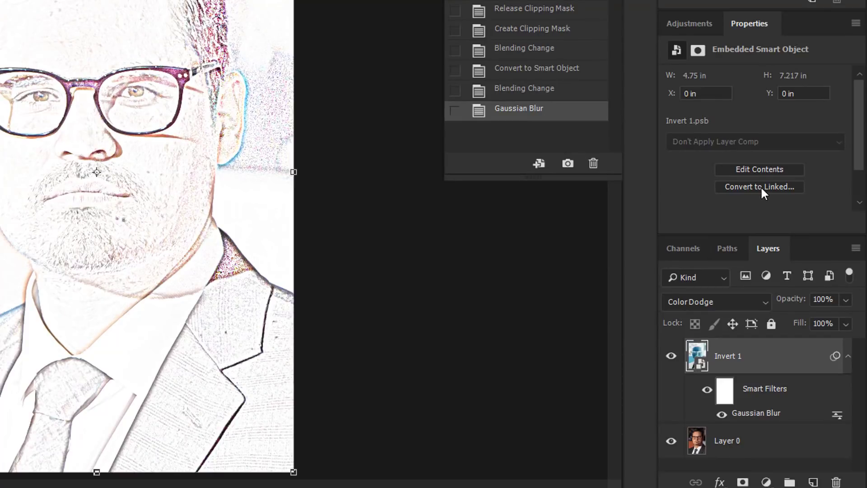
- Add a Hue/Saturation adjustment layer above Invert 1 and set its saturation to -100
left_click(693, 25)
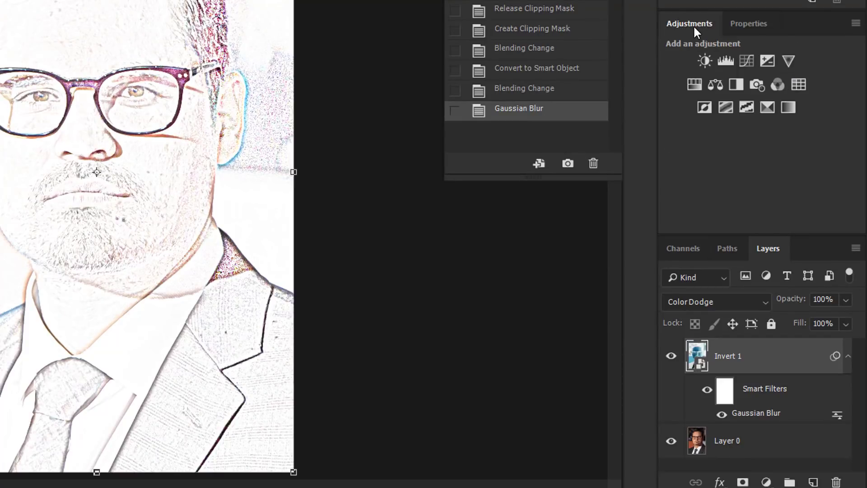
left_click(695, 83)
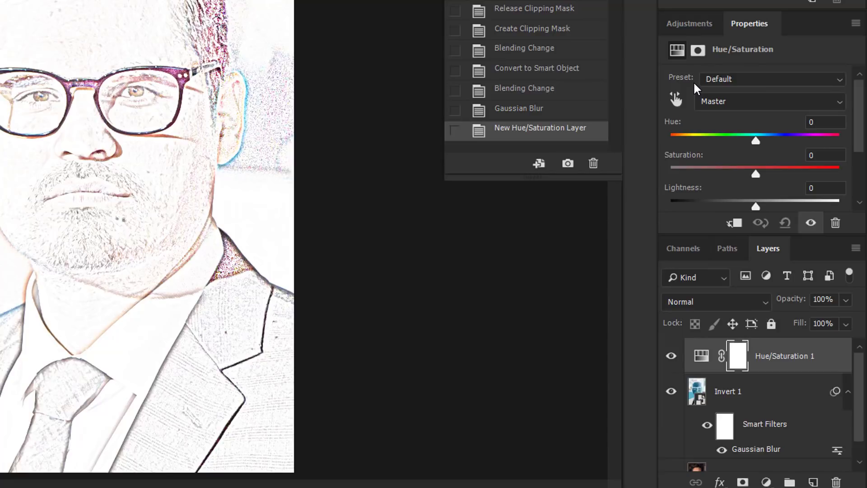
scroll(737, 177, "down", 1)
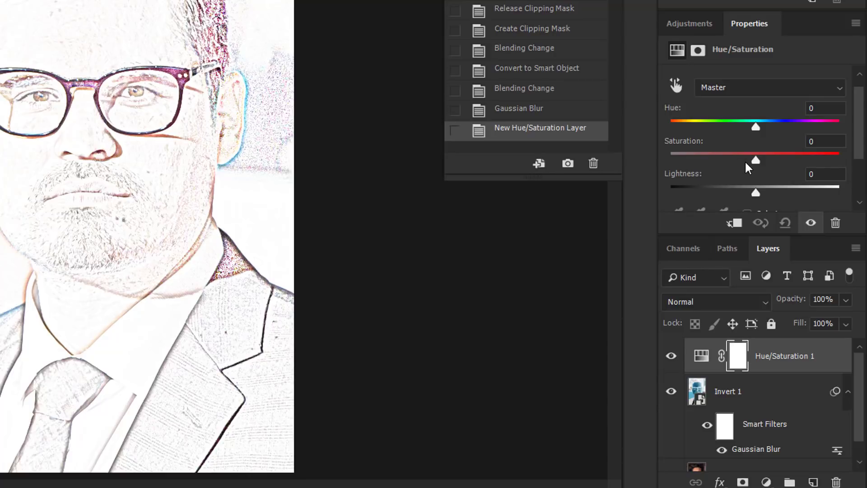
left_click_drag(755, 162, 643, 162)
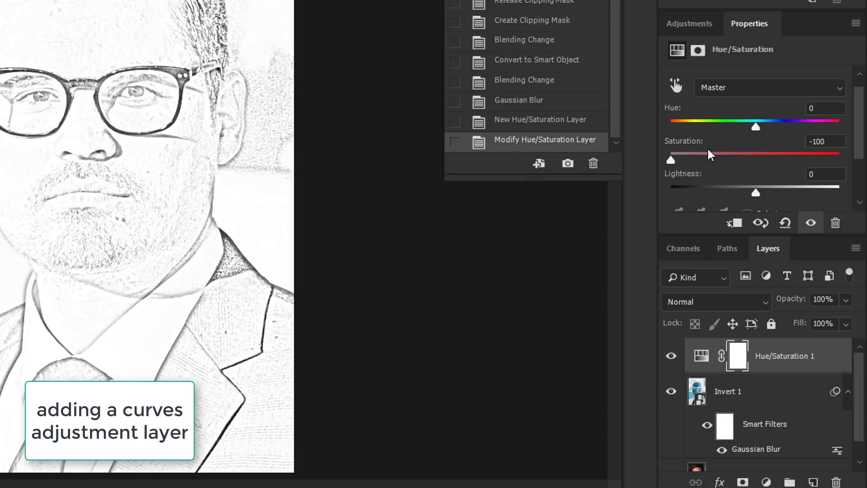
- Add a Curves adjustment layer on top and bend the RGB curve downward to darken the sketch lines
left_click(688, 25)
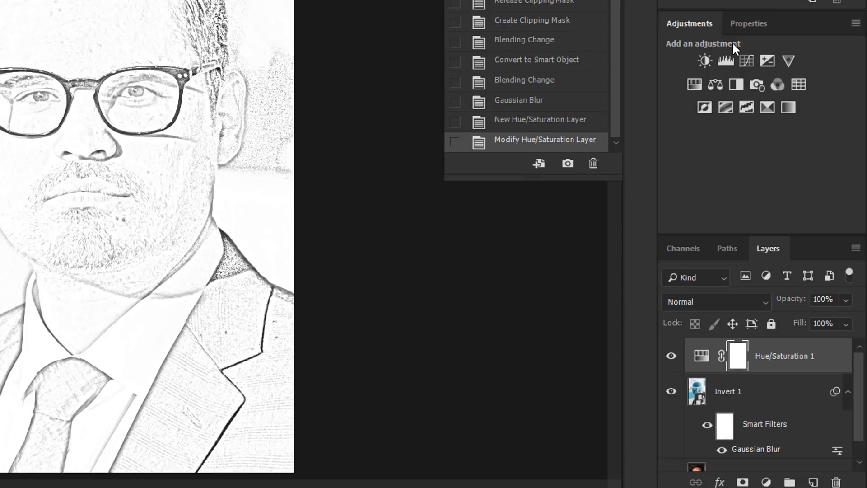
left_click(747, 61)
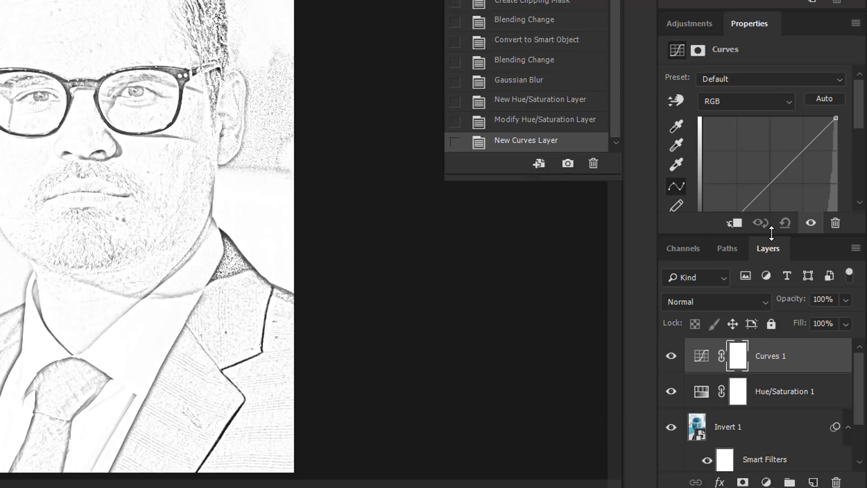
left_click_drag(771, 233, 768, 299)
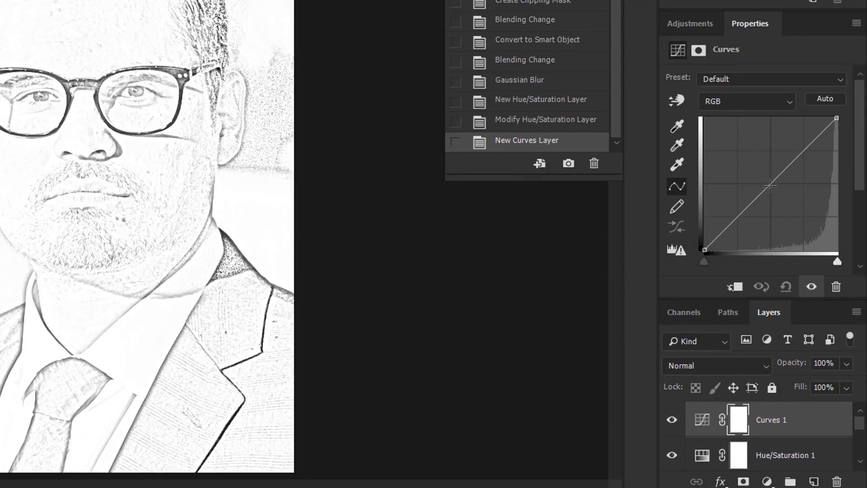
mouse_move(770, 186)
left_mouse_down()
mouse_move(792, 225)
mouse_move(789, 205)
left_mouse_up()
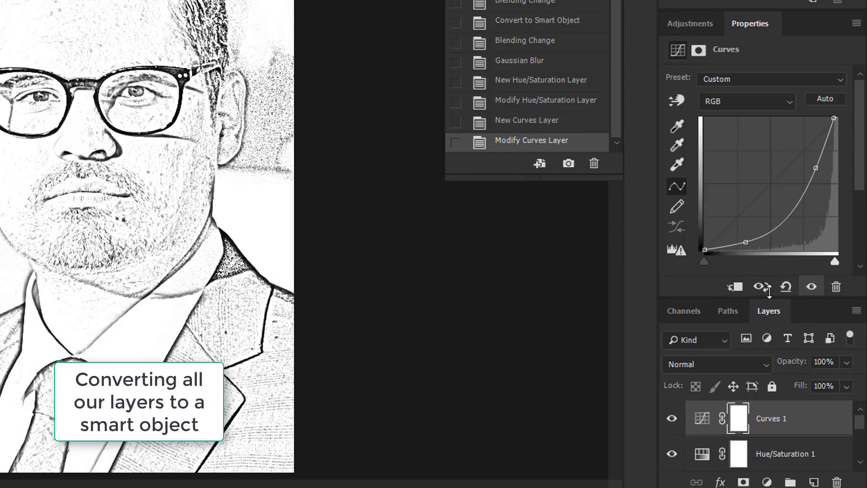
left_click_drag(766, 293, 769, 211)
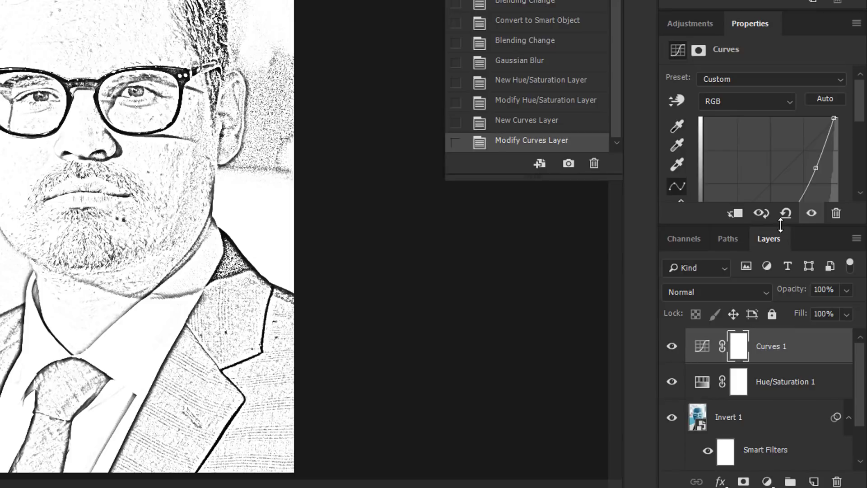
- Convert all the layers, from Curves 1 down to Layer 0, together into one smart object
scroll(792, 356, "down", 2)
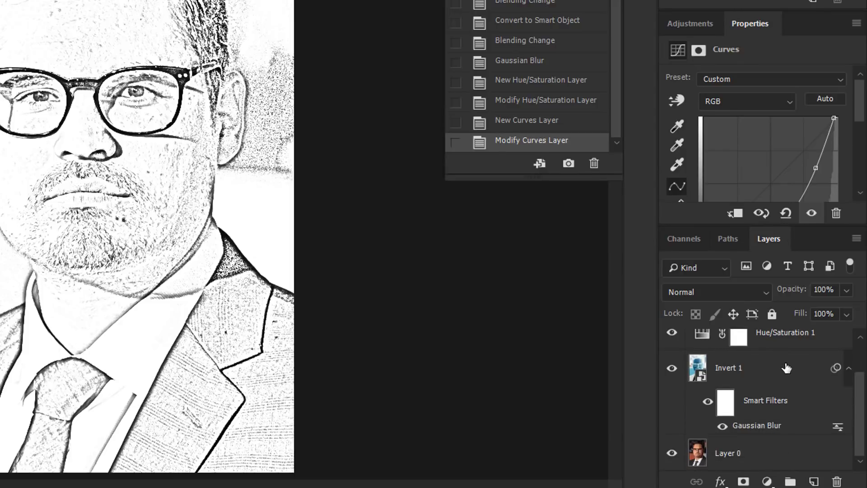
scroll(786, 368, "up", 2)
scroll(786, 368, "down", 2)
scroll(761, 450, "up", 2)
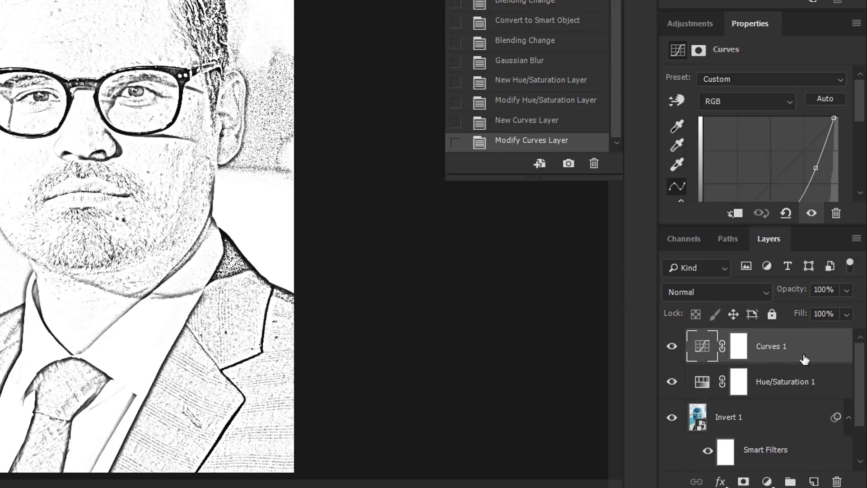
scroll(803, 360, "down", 1)
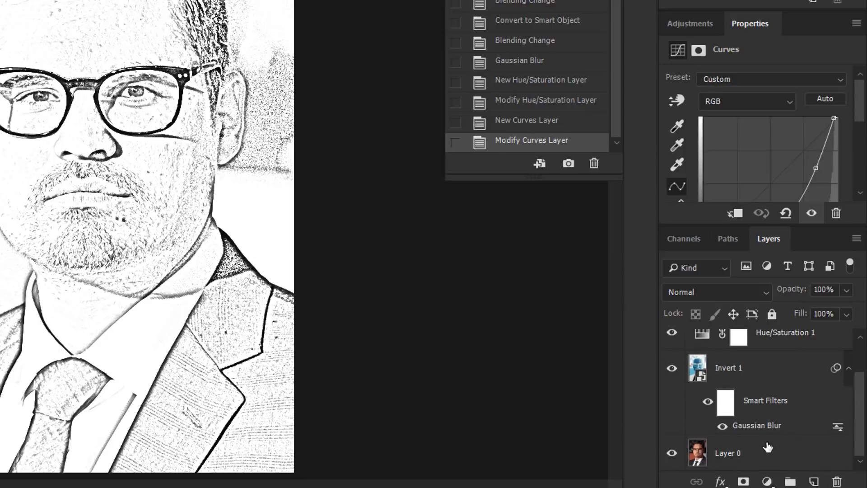
left_click(796, 456, "shift")
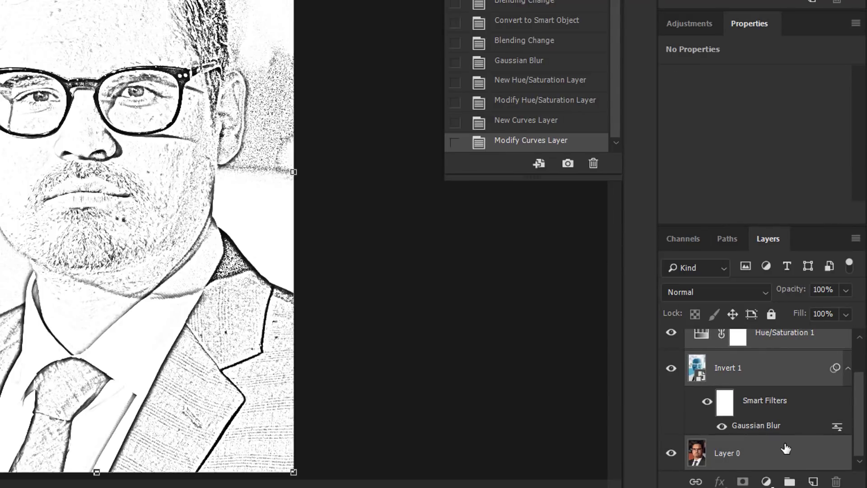
scroll(786, 448, "up", 2)
scroll(788, 449, "down", 2)
scroll(788, 449, "up", 2)
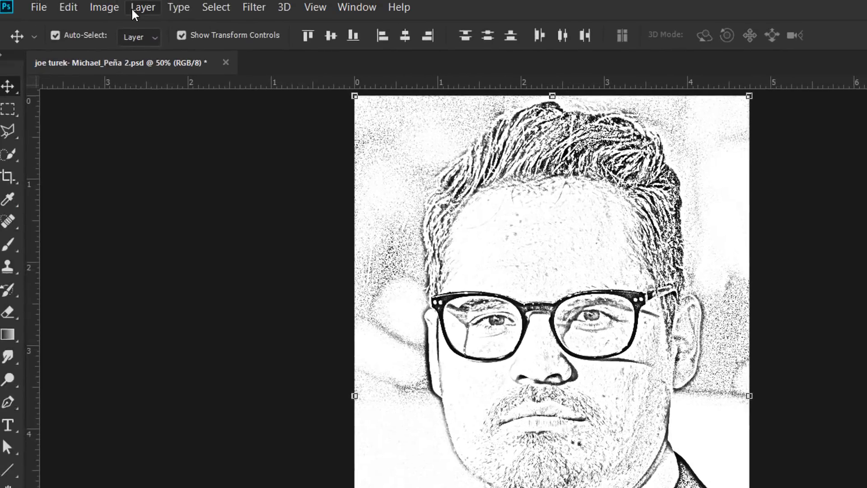
left_click(132, 10)
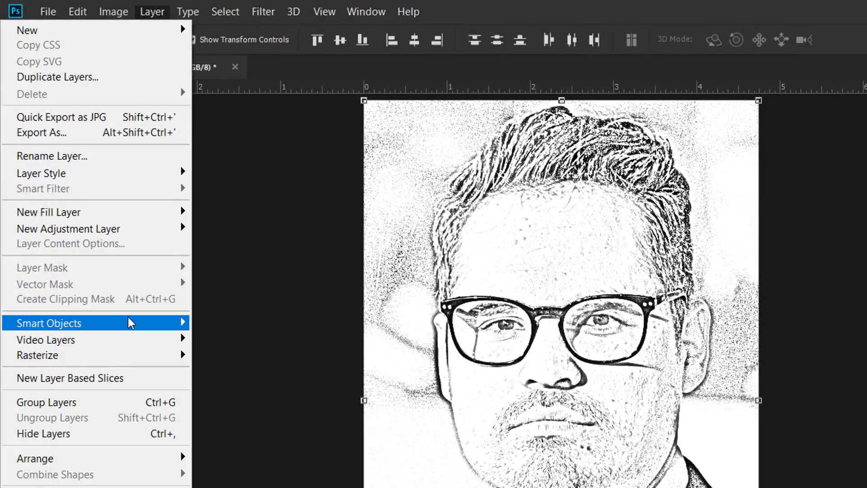
mouse_move(131, 324)
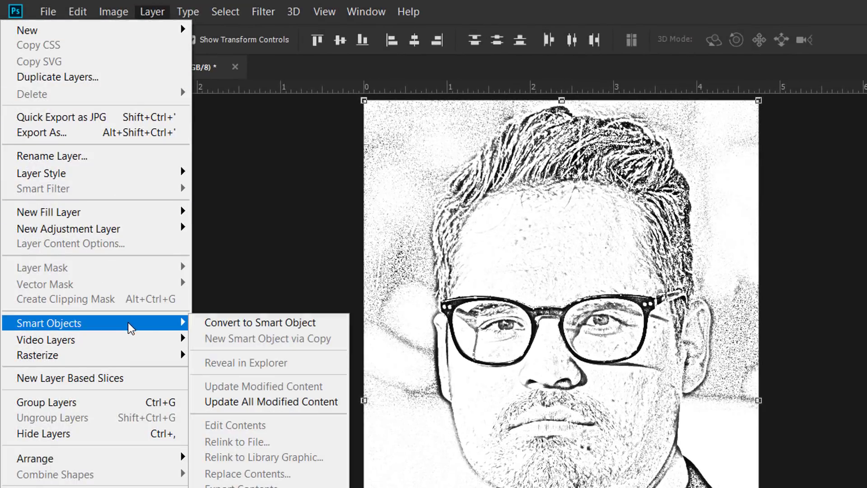
left_click(240, 324)
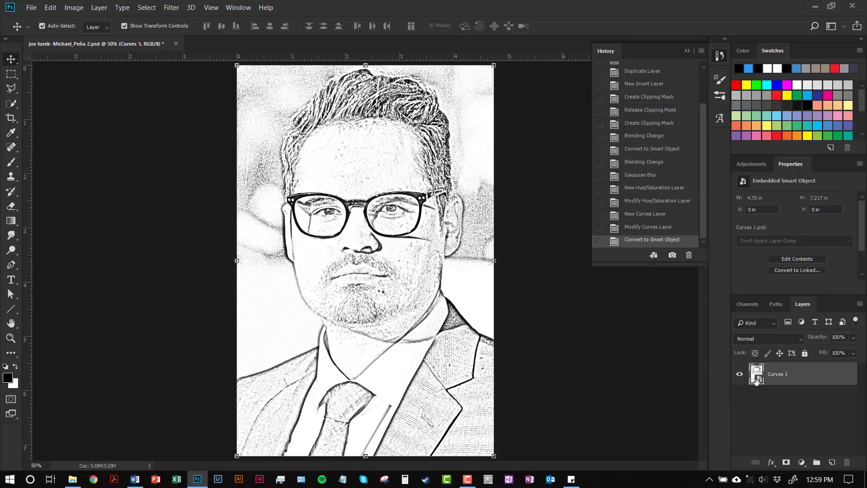
- Open the contents of the Curves 1 smart object, fine-tune the shadow part of its RGB curve, and save the contents
double_click(756, 381)
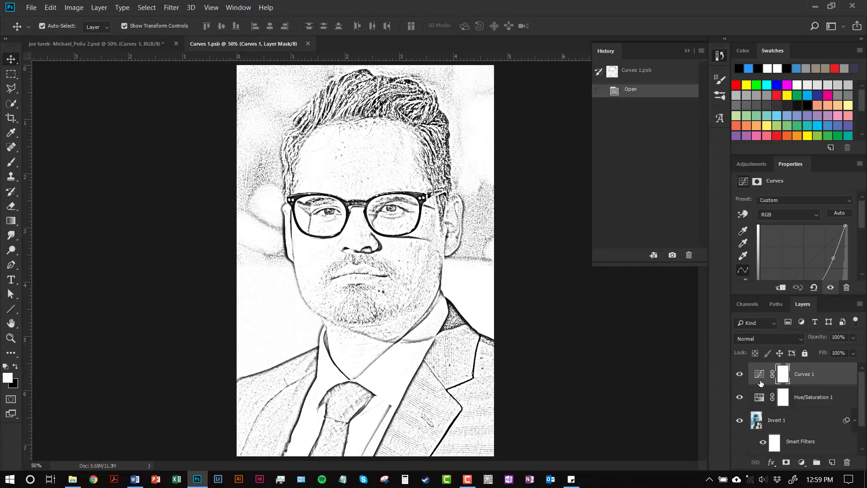
scroll(795, 265, "down", 2)
scroll(796, 265, "down", 2)
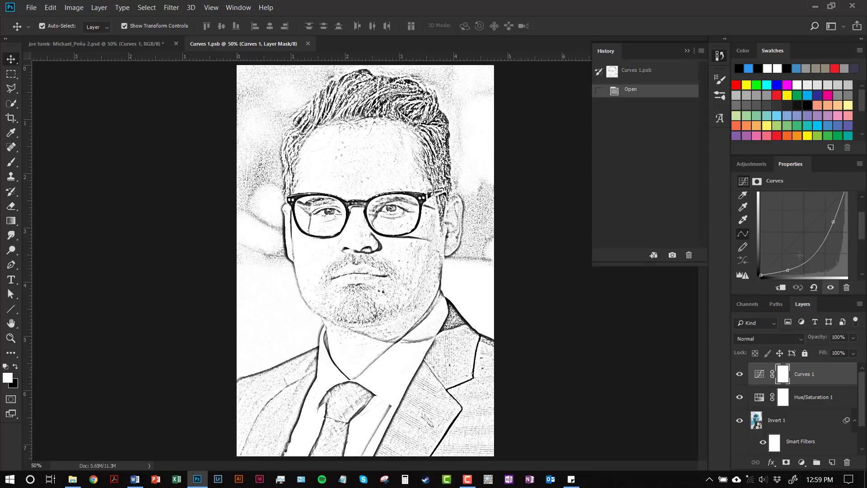
left_click_drag(788, 260, 789, 262)
left_click_drag(773, 274, 754, 274)
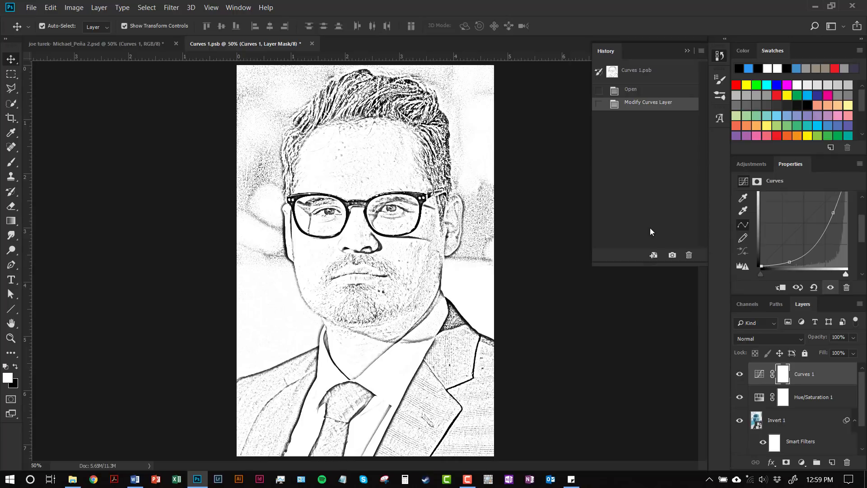
key("ctrl+s")
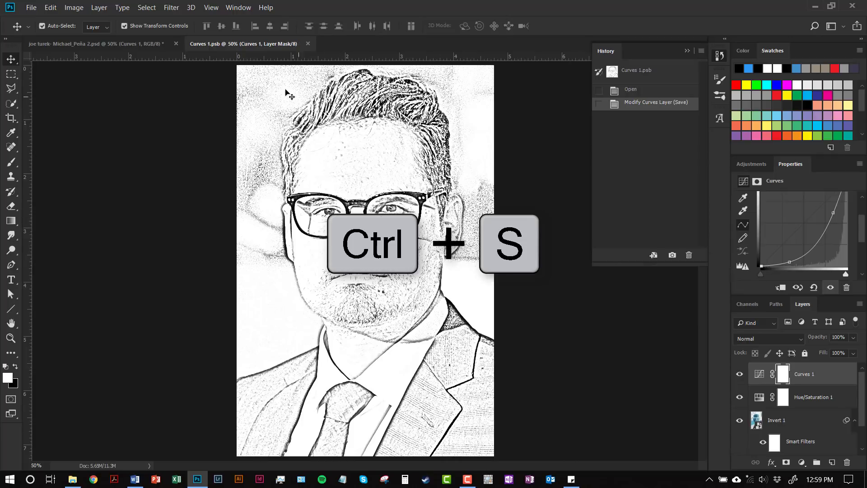
- In the main portrait document, apply Color Halftone to the Curves 1 smart object with a 5-pixel maximum radius and channels 1 to 3 at 45 degrees
left_click(157, 45)
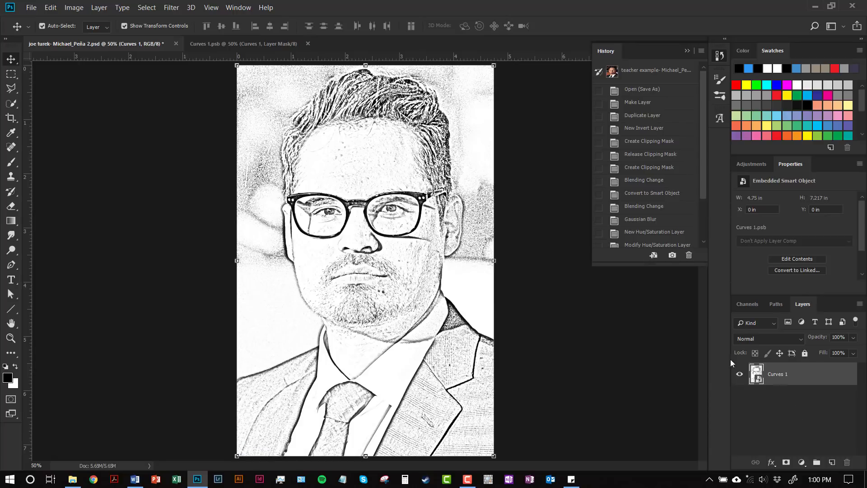
left_click(171, 7)
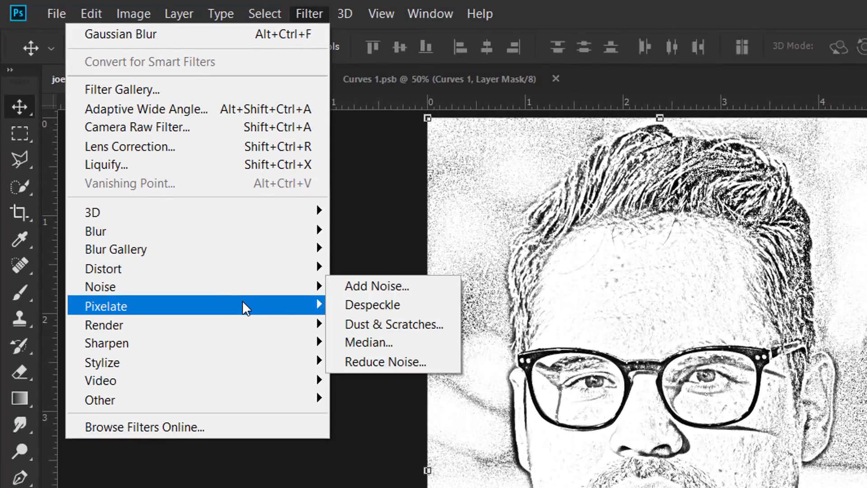
mouse_move(190, 239)
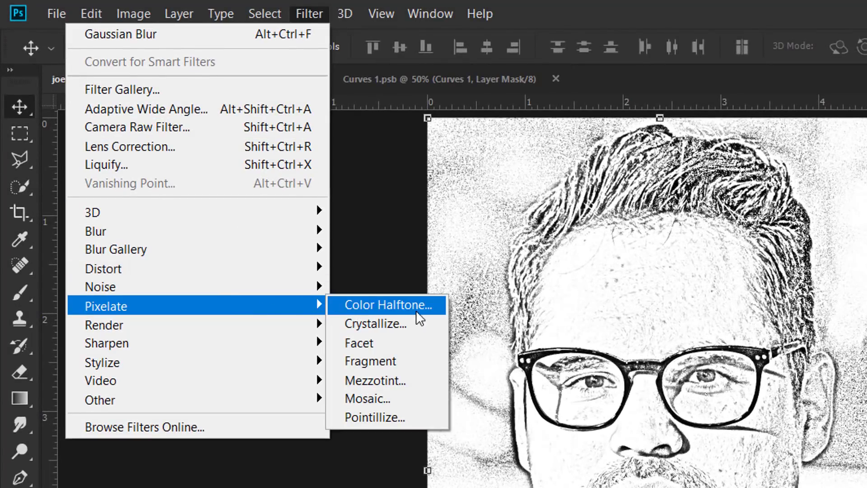
left_click(427, 308)
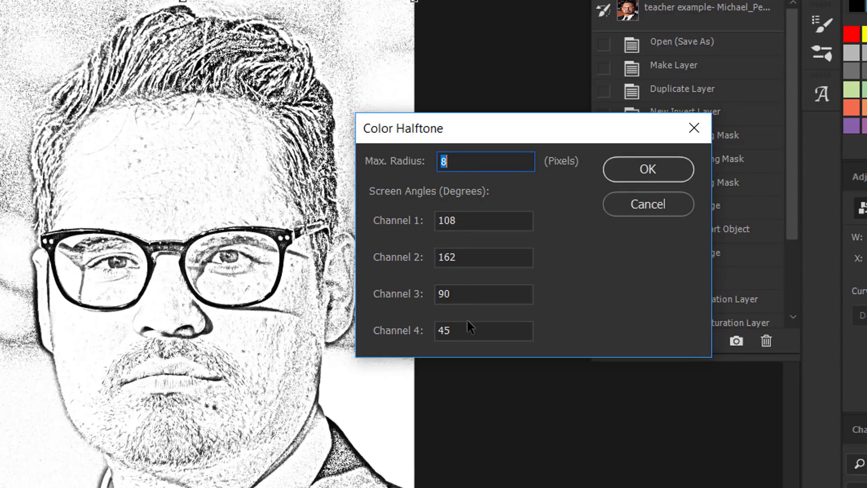
double_click(470, 291)
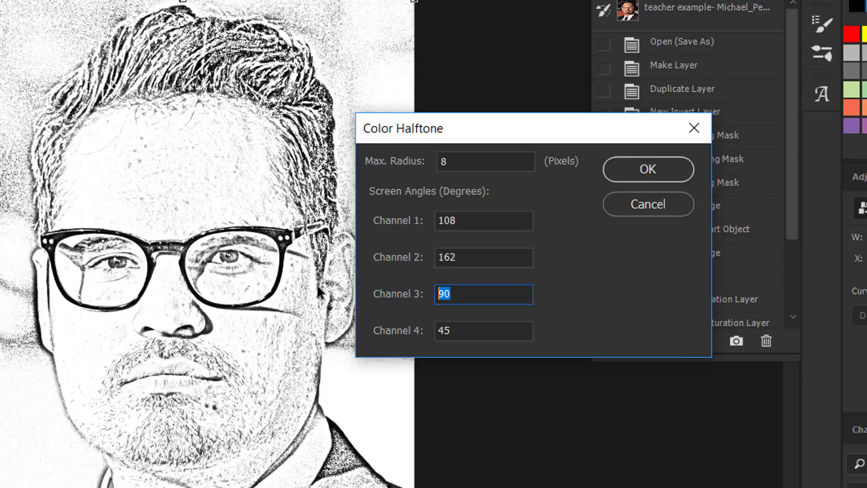
type("45")
left_click(383, 261)
type("45")
left_click(375, 221)
type("45")
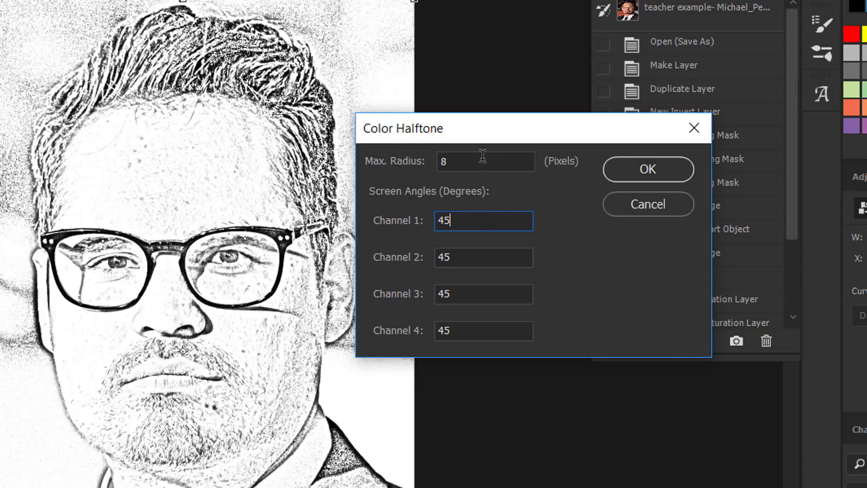
double_click(443, 162)
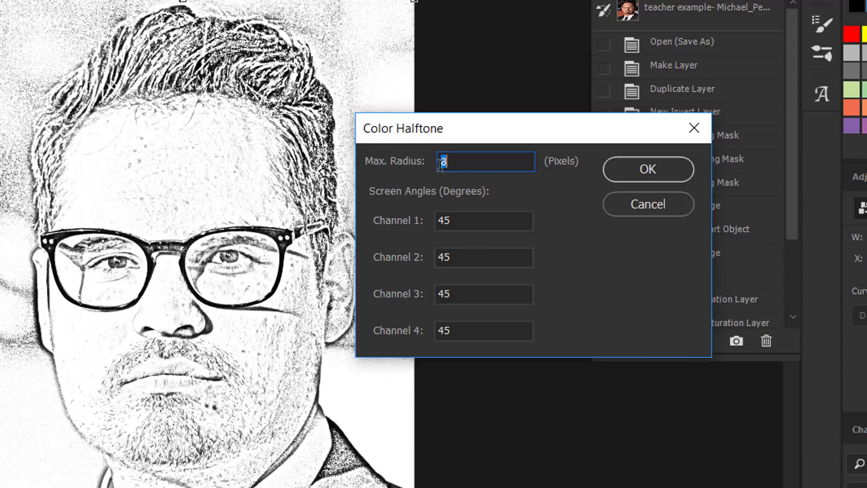
type("5")
left_click(637, 169)
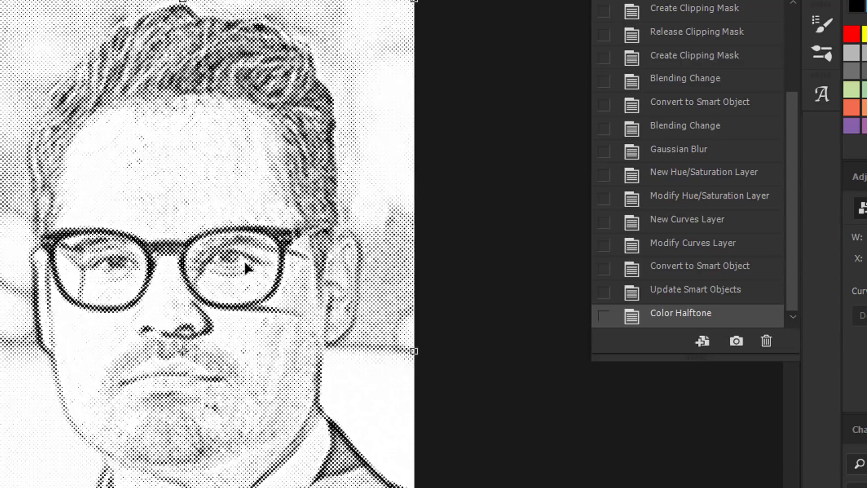
- In the Curves 1 smart object contents, set the Gaussian Blur radius on the Invert 1 layer to 12.5 pixels
scroll(245, 263, "up", 2)
scroll(244, 263, "up", 3)
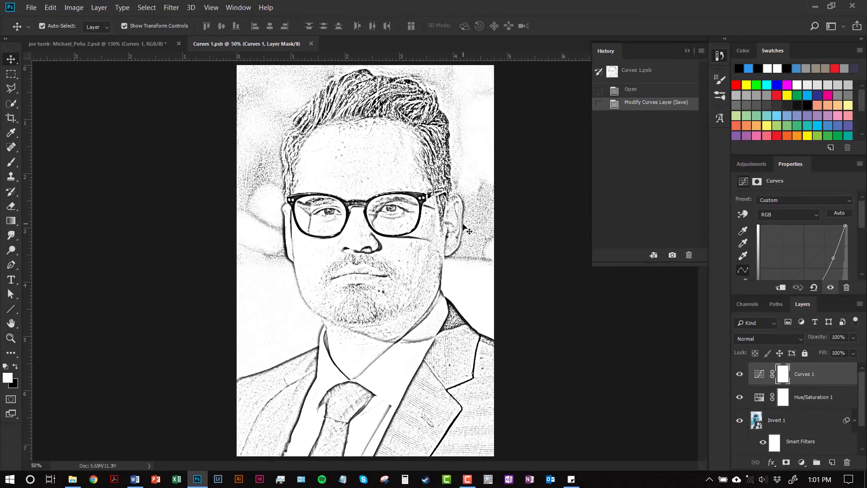
scroll(818, 422, "down", 1)
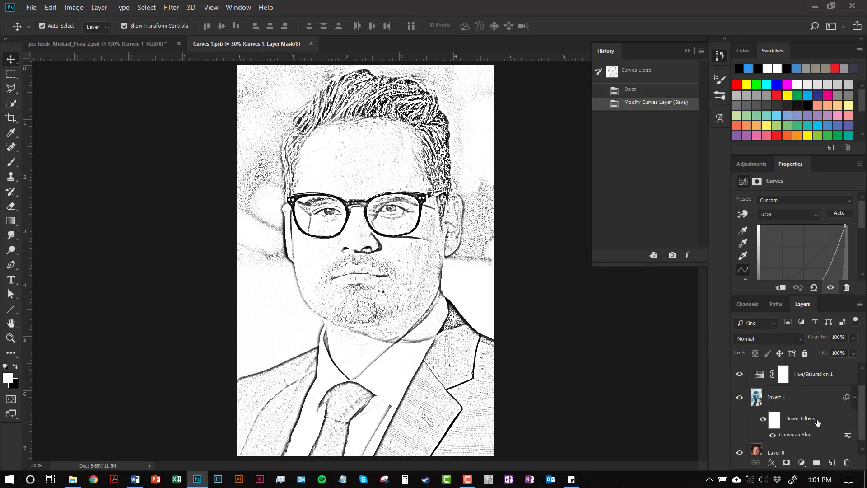
scroll(813, 439, "up", 1)
scroll(812, 439, "down", 1)
double_click(848, 429)
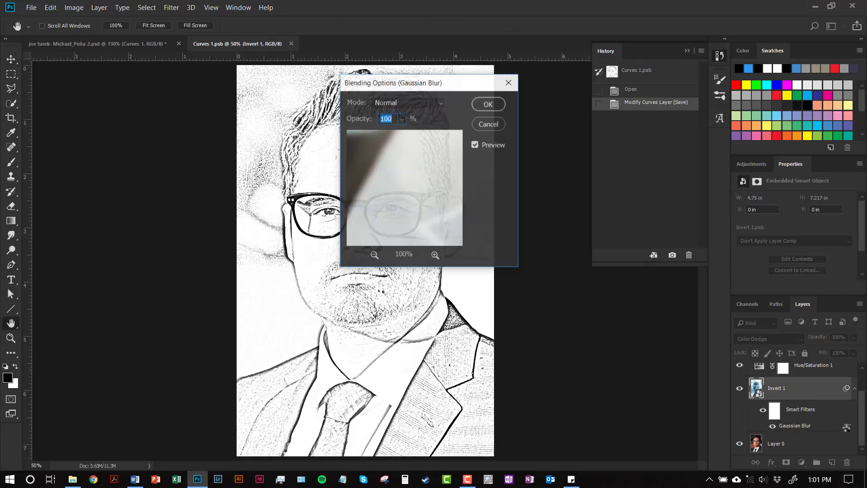
left_click(492, 124)
double_click(795, 426)
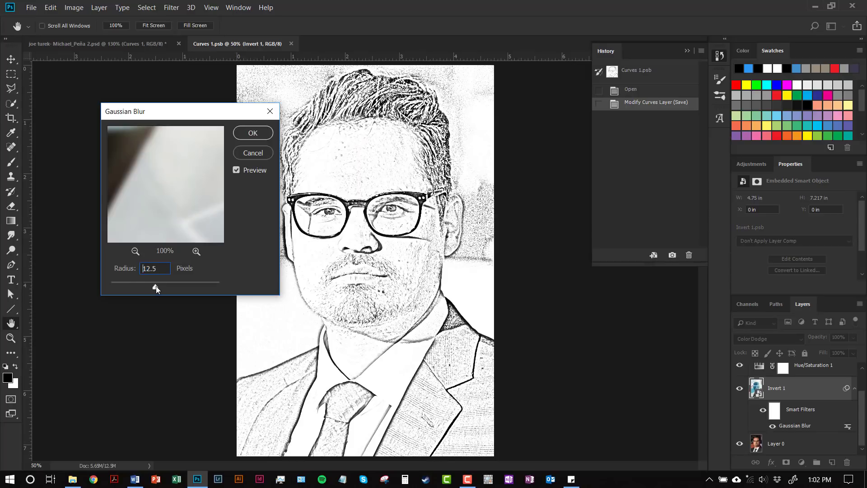
left_click_drag(156, 285, 157, 286)
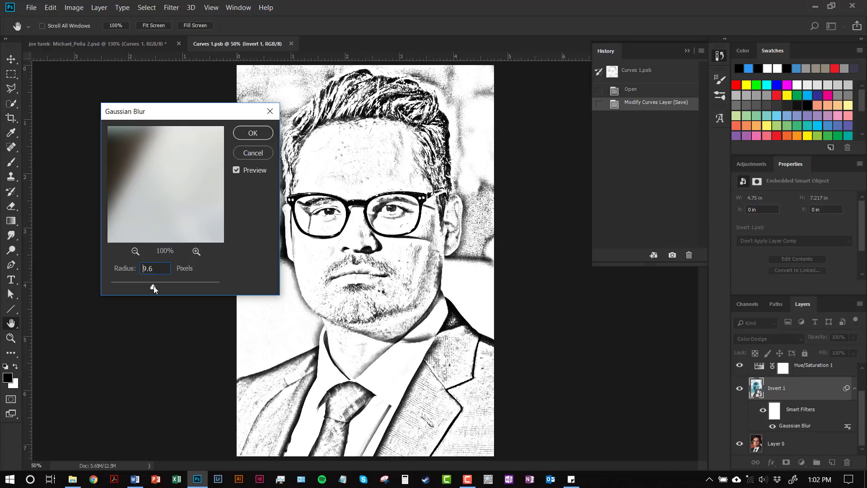
left_click_drag(154, 286, 156, 286)
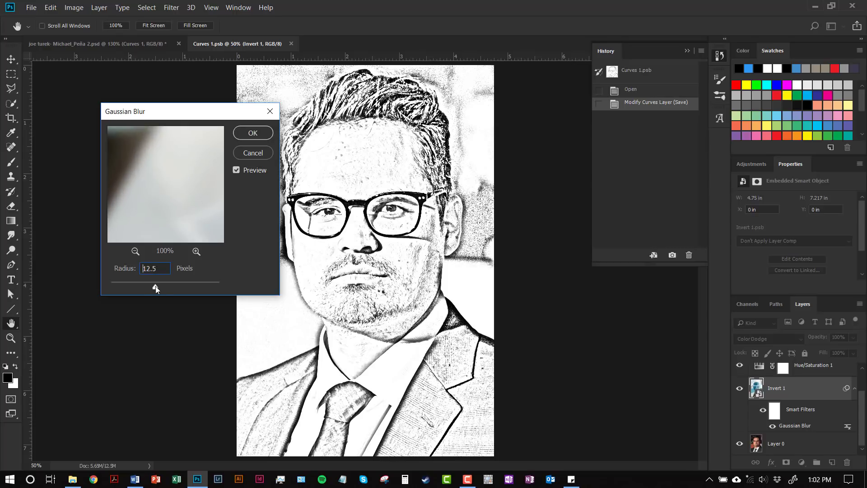
left_click(253, 133)
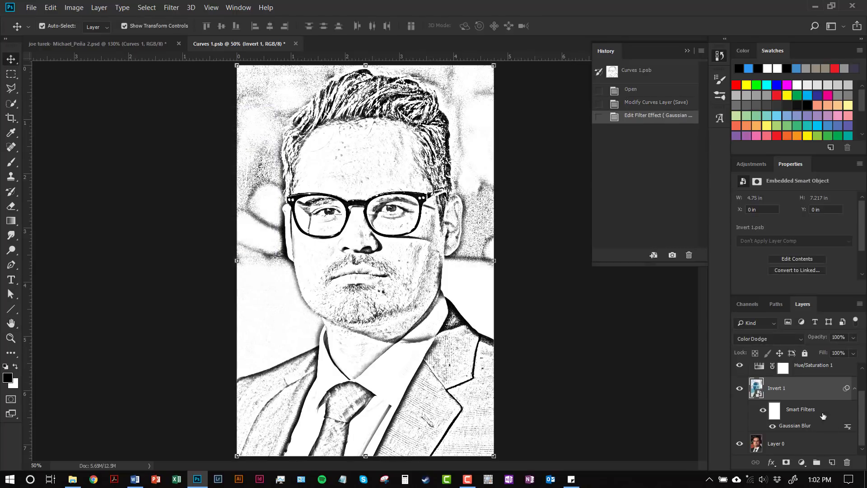
- Reshape the Curves 1 layer's RGB curve into one smooth downward bend to keep more gray tones in the sketch
scroll(822, 415, "up", 1)
left_click(813, 374)
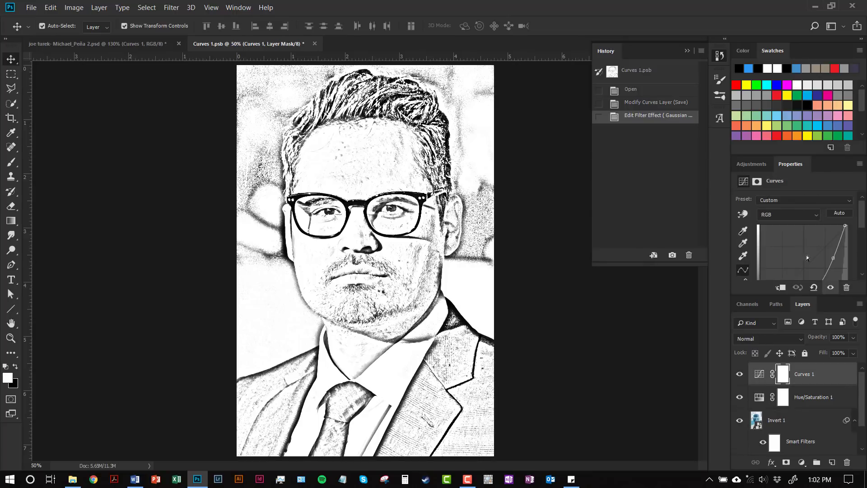
left_click_drag(833, 258, 764, 260)
scroll(824, 259, "down", 3)
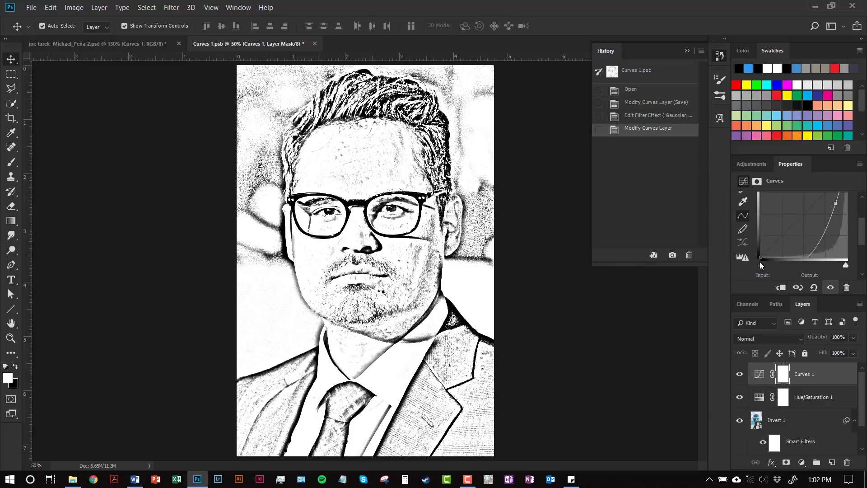
scroll(842, 224, "up", 3)
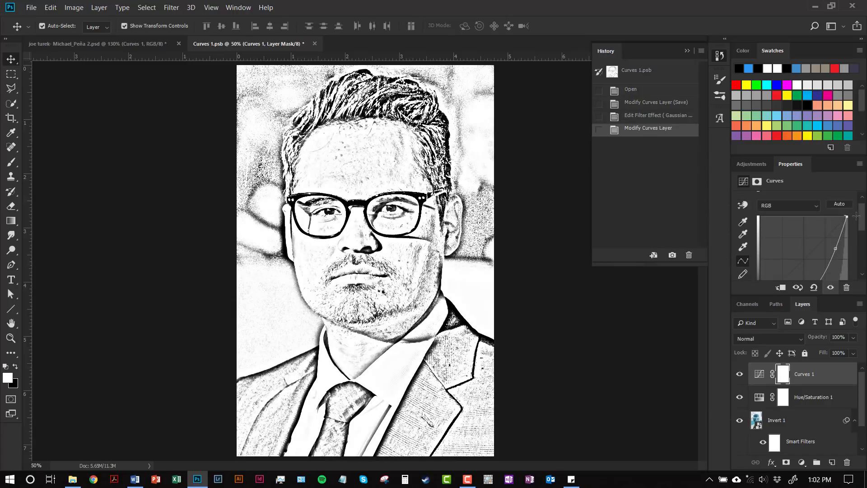
scroll(833, 246, "down", 2)
left_click_drag(835, 222, 824, 238)
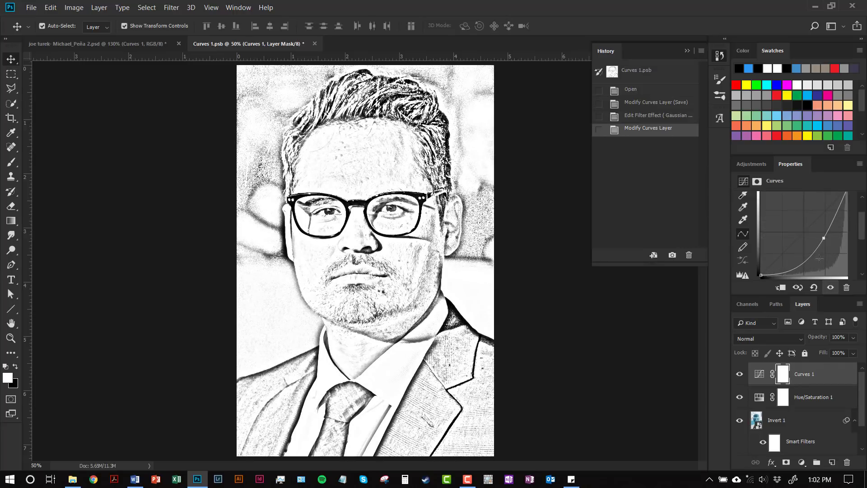
- Set the Gaussian Blur radius on the Invert 1 layer to 37.4 pixels and save the smart object contents
scroll(797, 376, "down", 2)
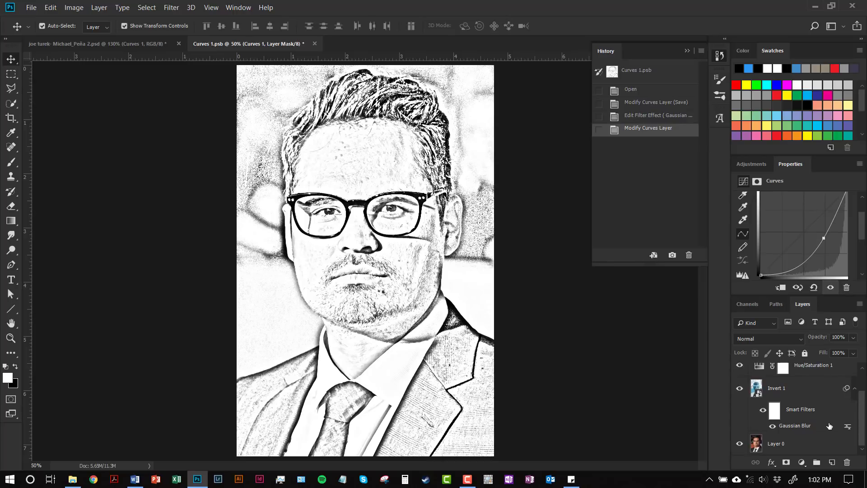
left_click(848, 429)
left_click(848, 428)
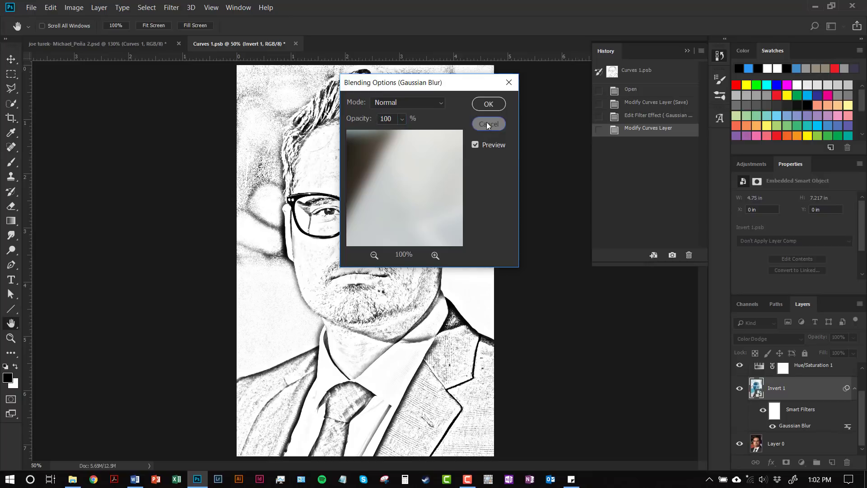
left_click(489, 104)
double_click(811, 428)
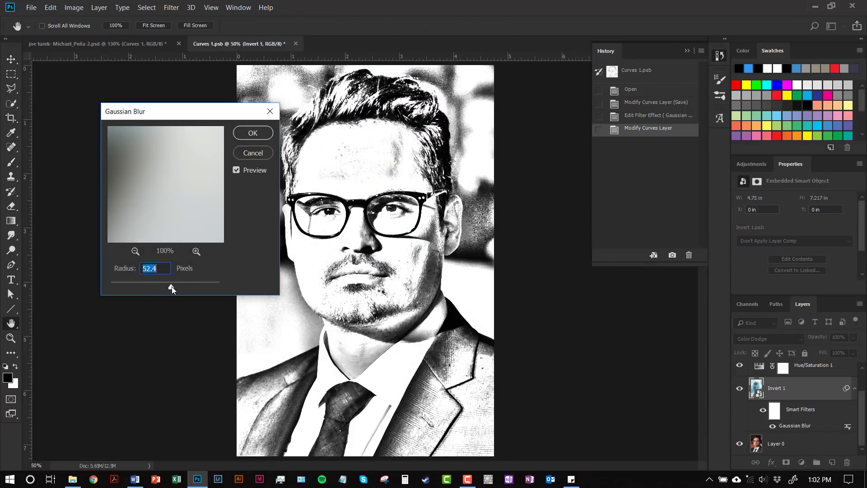
left_click_drag(172, 288, 166, 289)
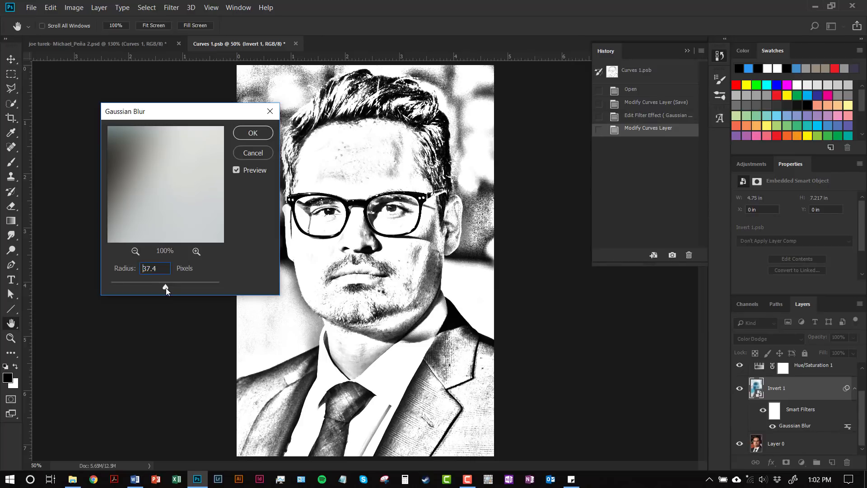
left_click(268, 133)
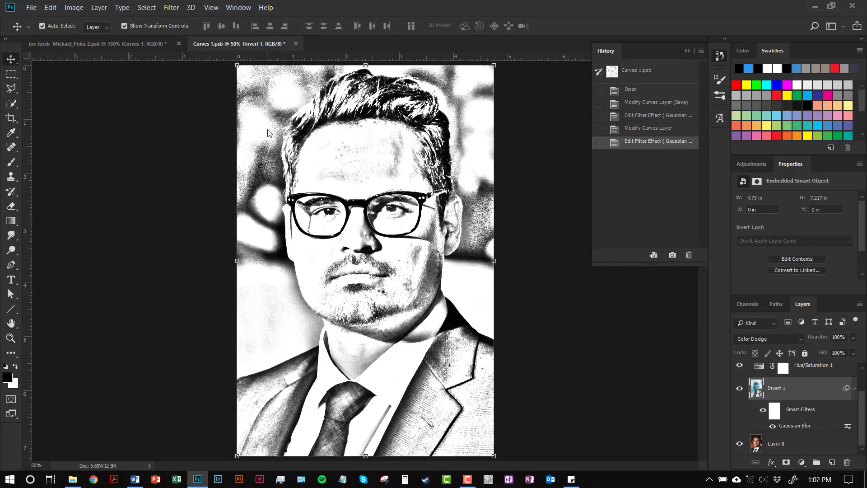
key("ctrl+s")
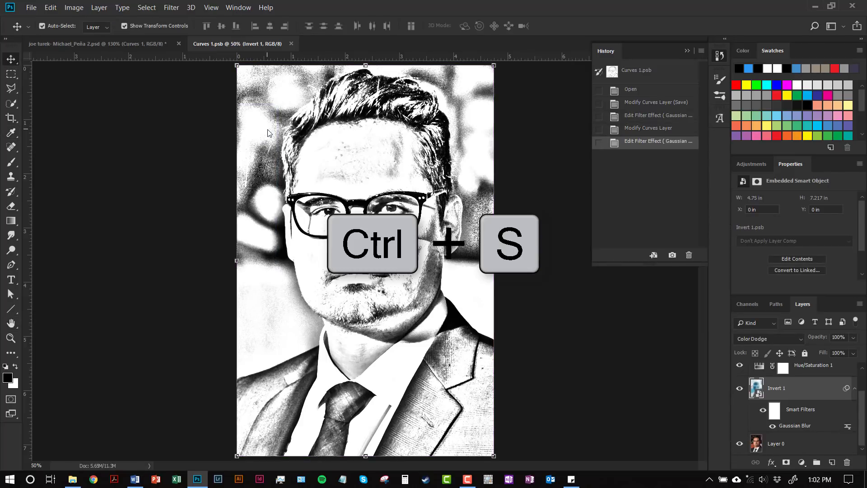
- In the main portrait document, reduce the Color Halftone filter's maximum radius on the Curves 1 smart object to 4 pixels
left_click(129, 39)
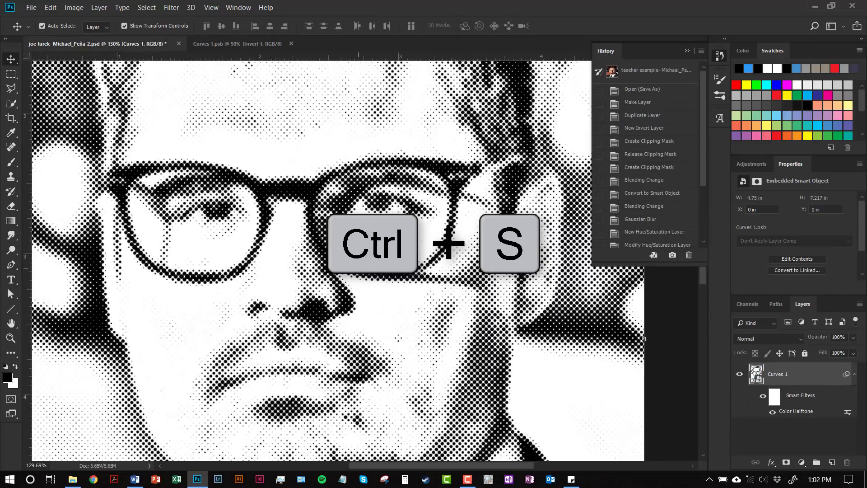
scroll(299, 283, "down", 4)
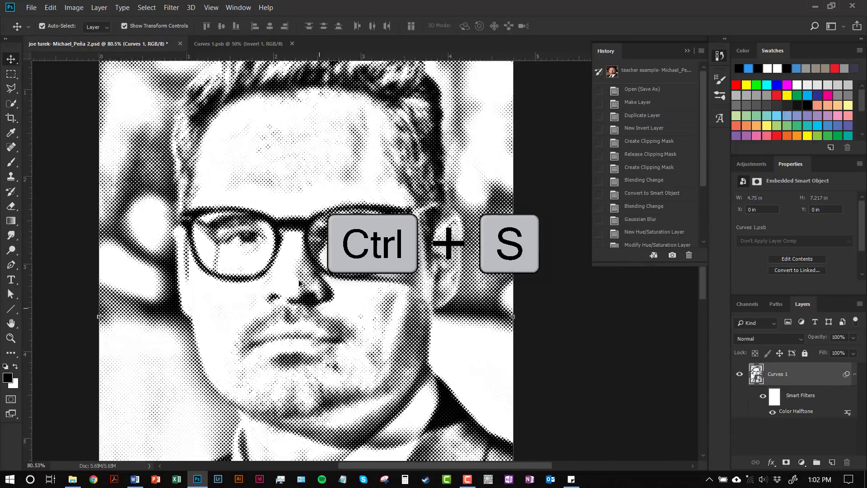
scroll(298, 282, "up", 3)
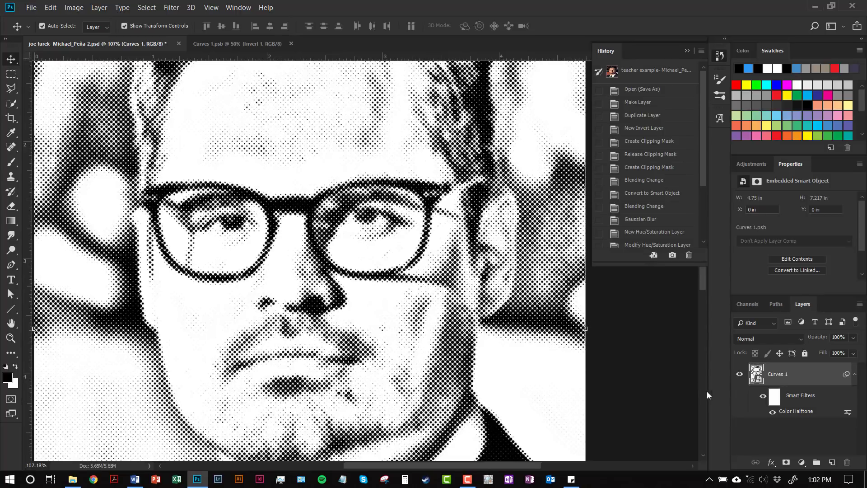
double_click(813, 418)
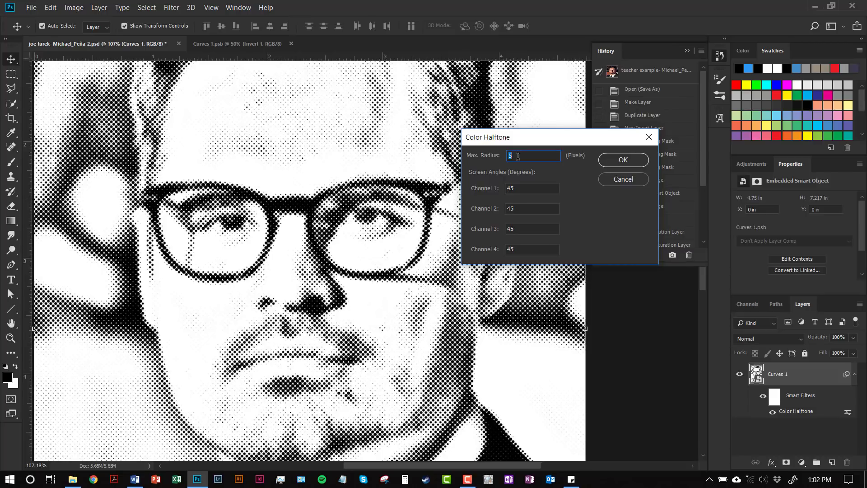
type("3")
left_click(620, 163)
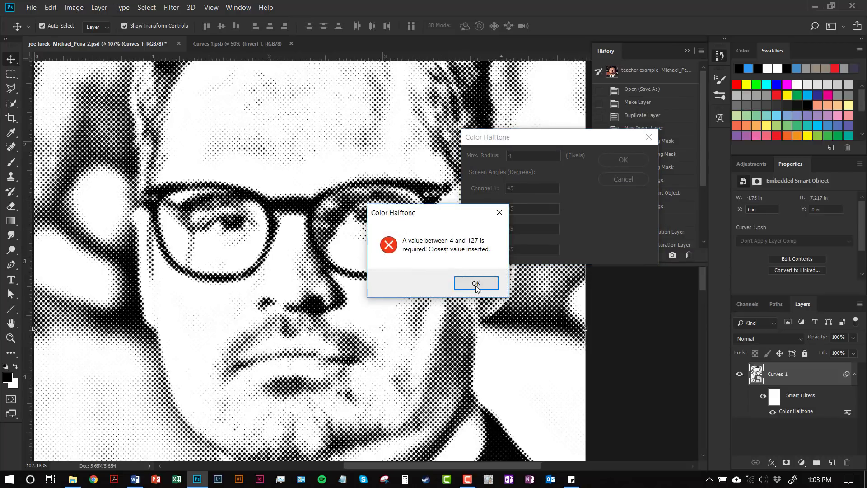
left_click(476, 285)
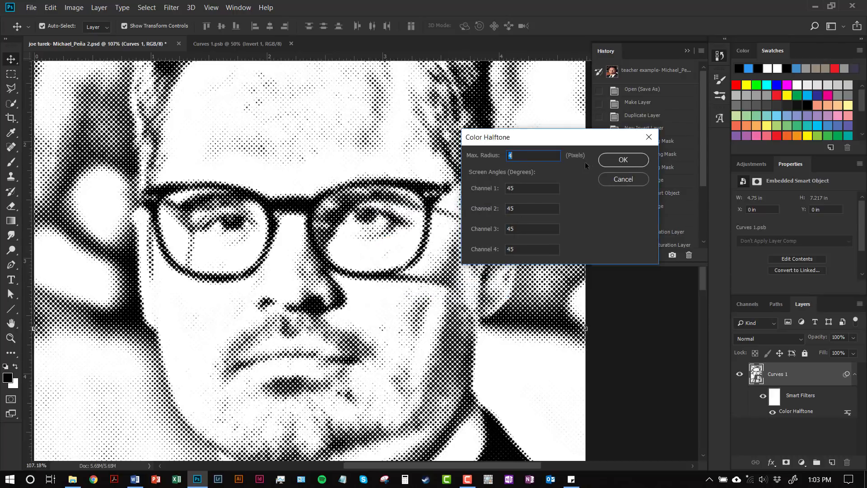
left_click(622, 162)
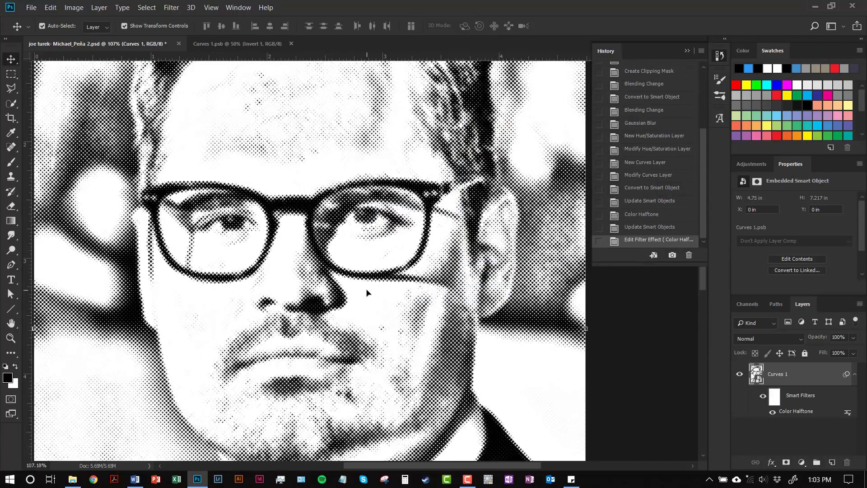
- Add a Solid Color fill layer above the Curves 1 smart object in blue, hex 4155ef
scroll(379, 293, "down", 2)
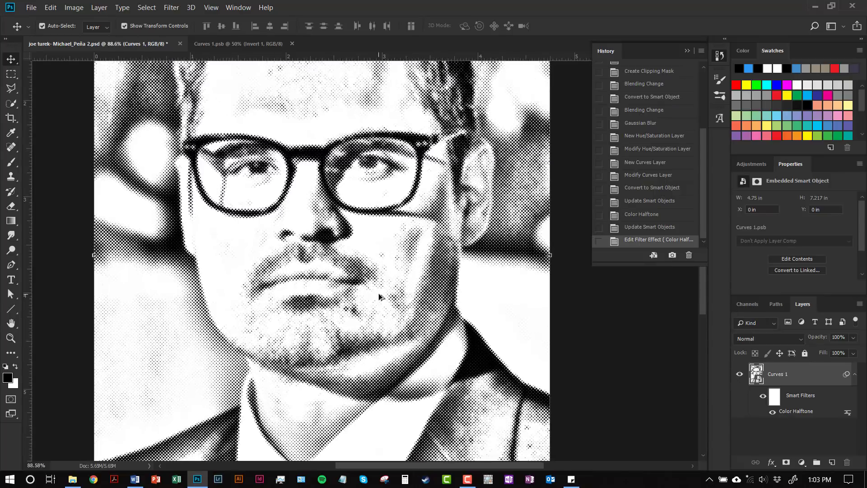
scroll(378, 294, "down", 2)
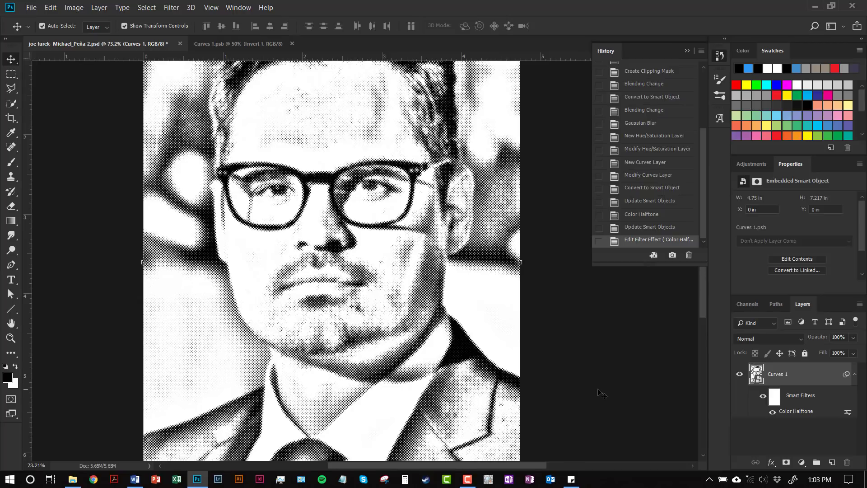
left_click(802, 462)
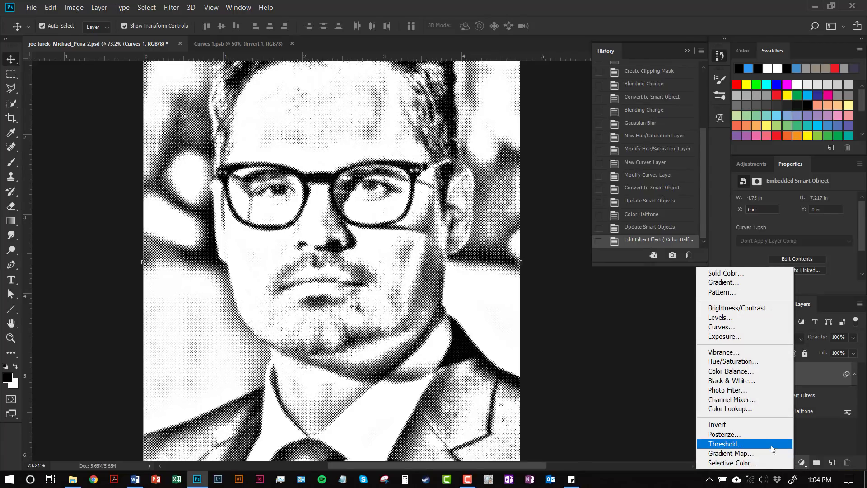
left_click(739, 275)
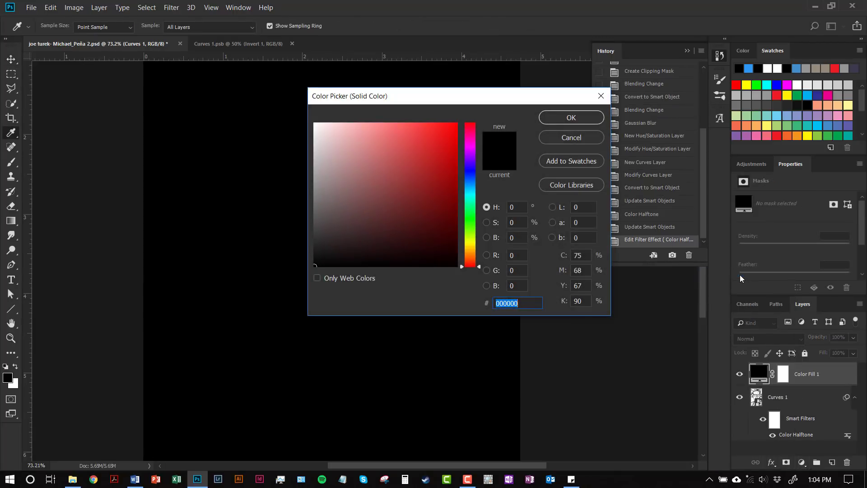
left_click(472, 174)
left_click(427, 130)
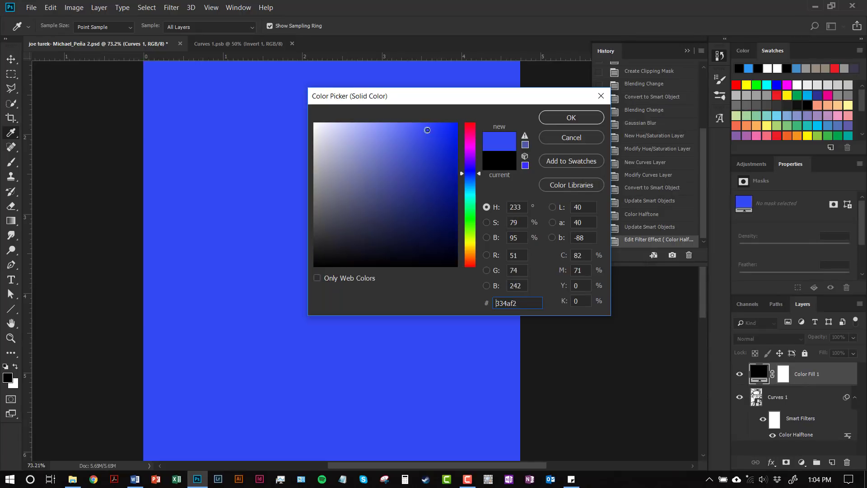
mouse_move(427, 130)
left_mouse_down()
mouse_move(416, 123)
mouse_move(420, 132)
left_mouse_up()
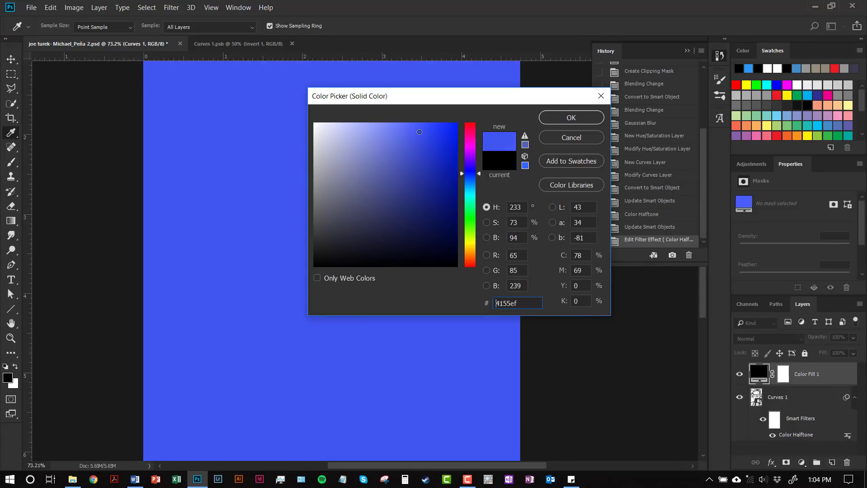
left_click(550, 118)
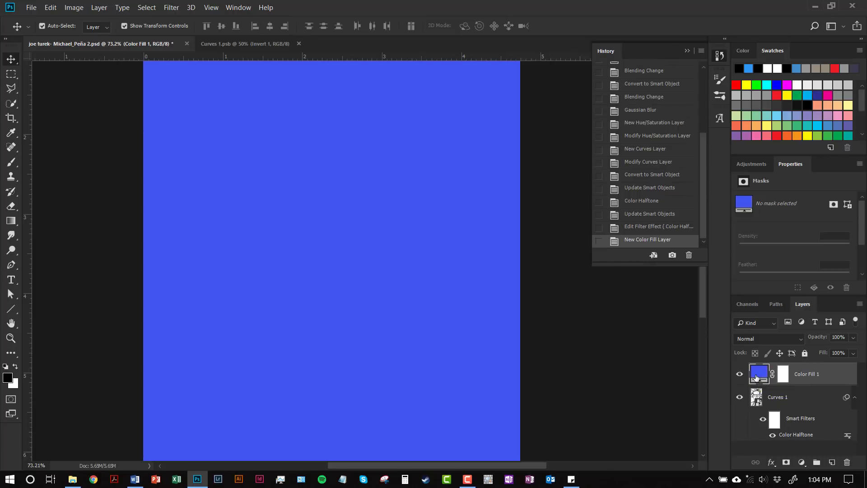
- Change the Color Fill 1 layer's color to violet, hex 6641ef
double_click(758, 372)
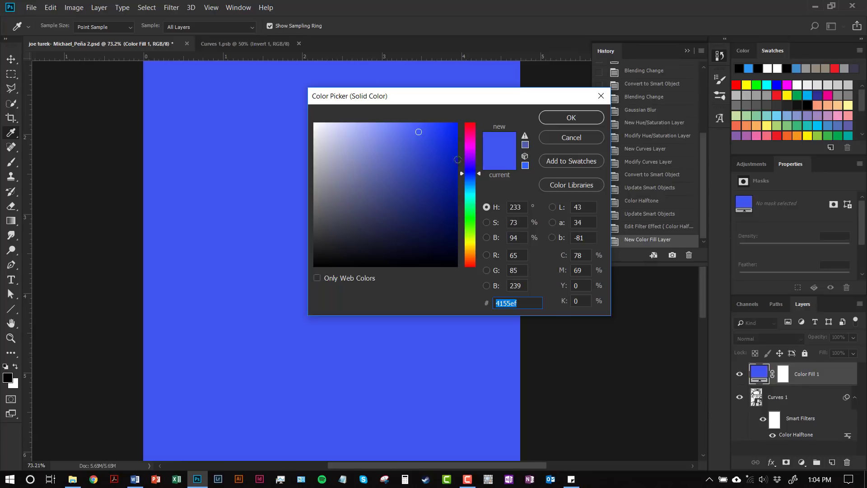
left_click(470, 162)
left_click_drag(471, 169, 472, 167)
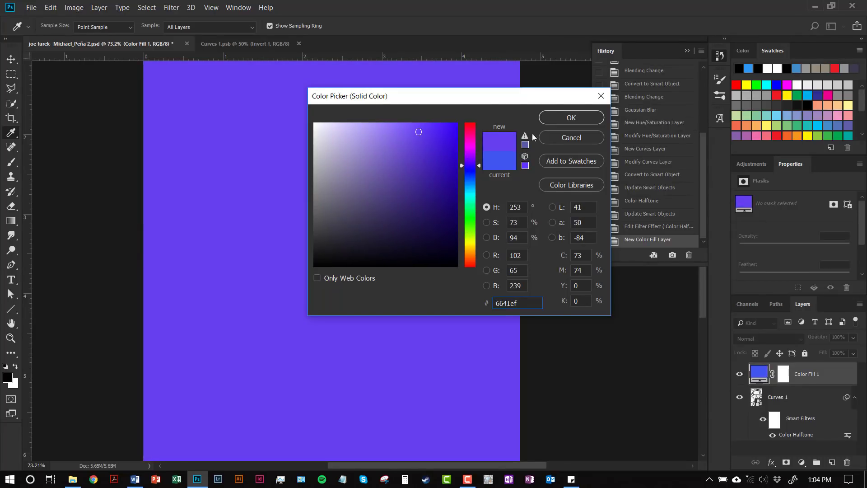
left_click(578, 116)
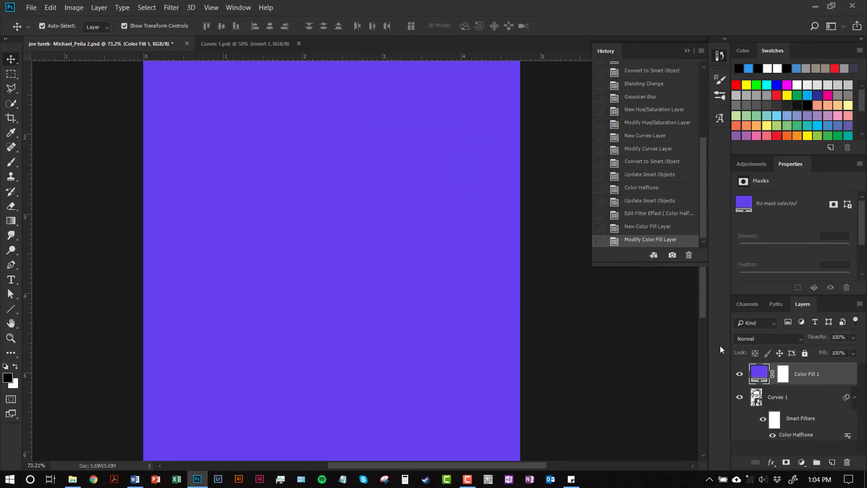
- Delete the layer mask from the Color Fill 1 layer
left_click(783, 381)
right_click(783, 381)
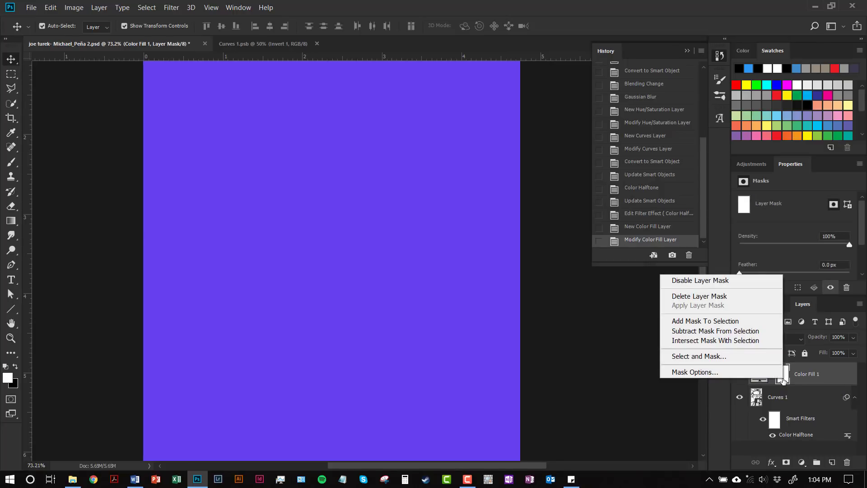
left_click(725, 296)
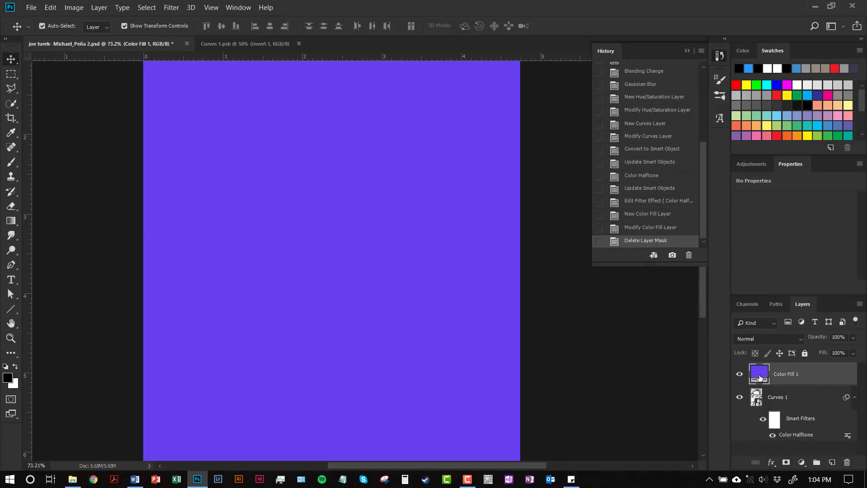
- Rasterize the Color Fill 1 layer and set its blending mode to Linear Burn
right_click(759, 377)
right_click(821, 376)
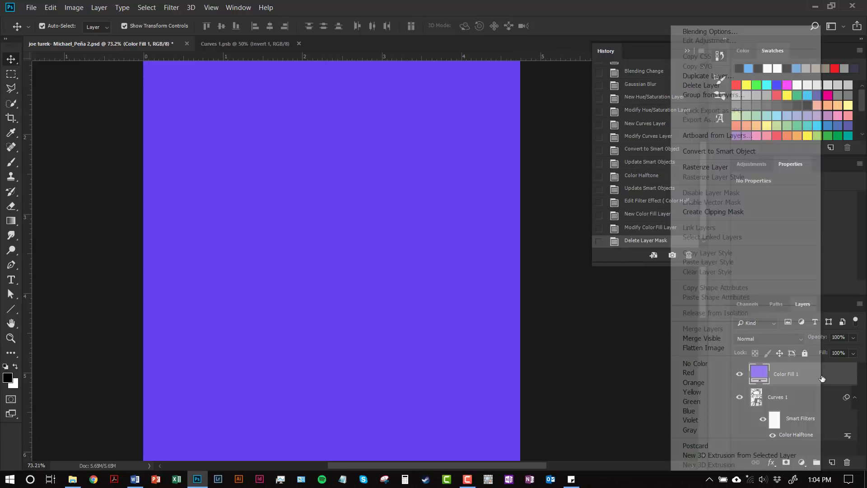
left_click(735, 168)
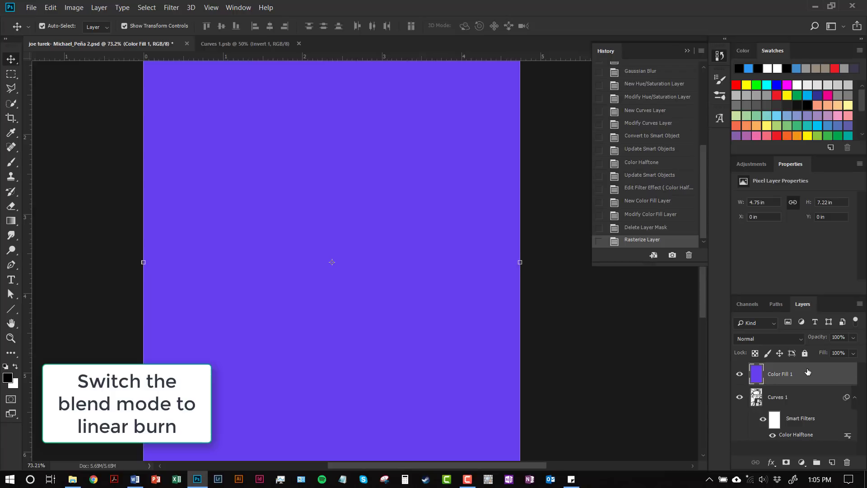
left_click(799, 340)
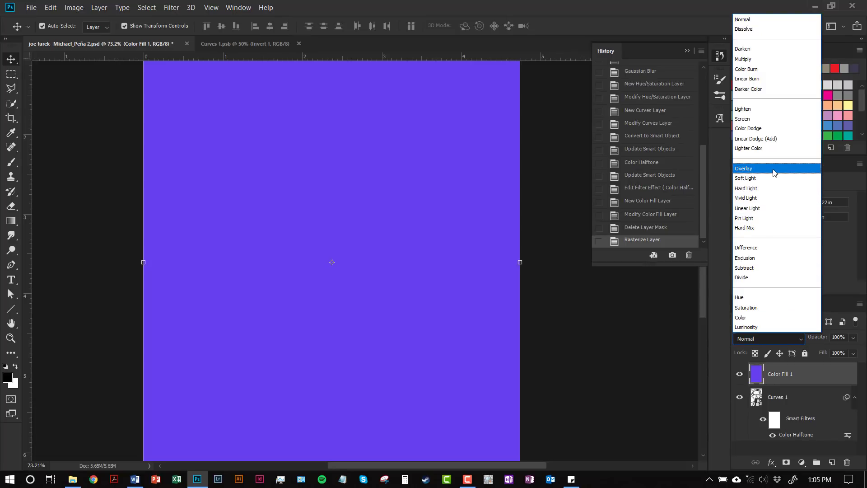
left_click(768, 78)
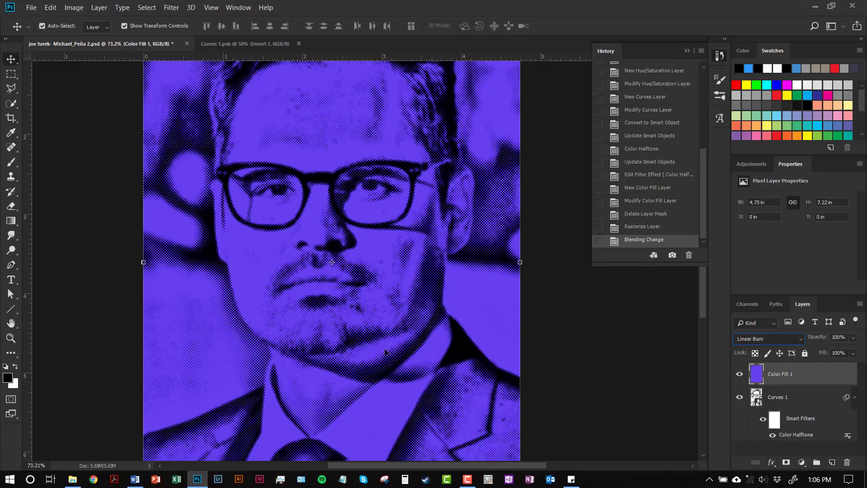
- Choose the Kyle's Real Oils Round Flex Wet brush from Wet Media Brushes and set its load to 80% and mix to 20%
left_click(11, 168)
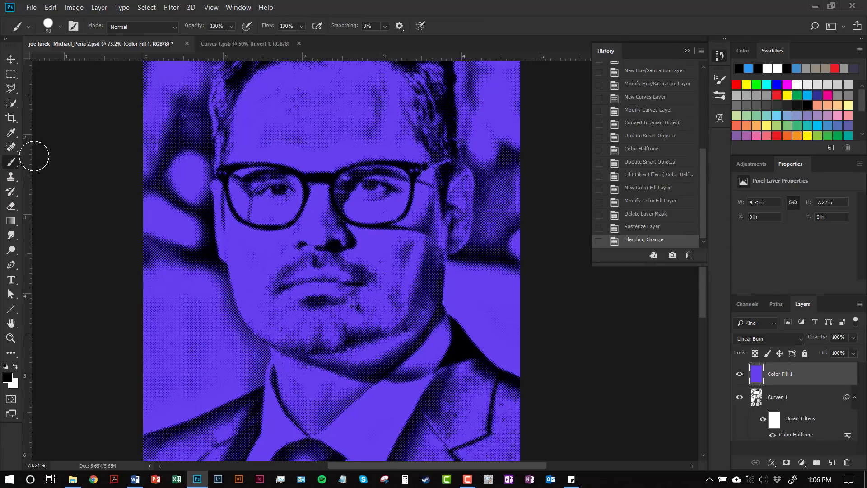
left_click(59, 27)
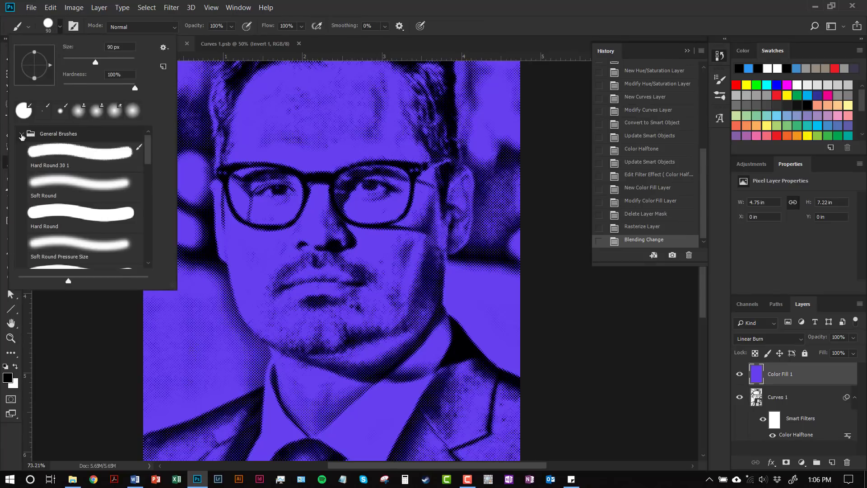
left_click(22, 135)
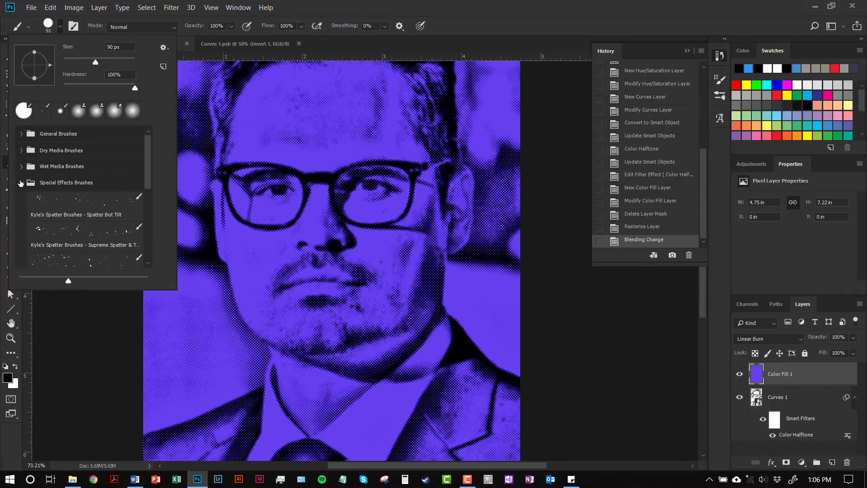
left_click(20, 183)
left_click(21, 167)
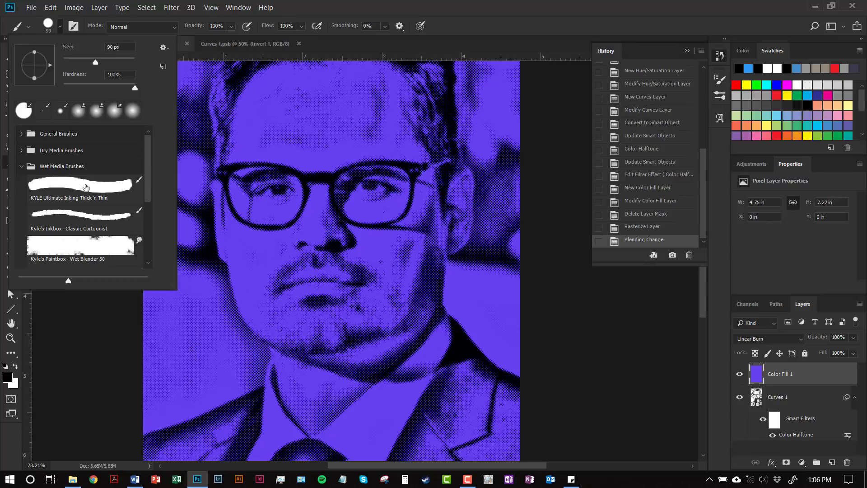
left_click(86, 188)
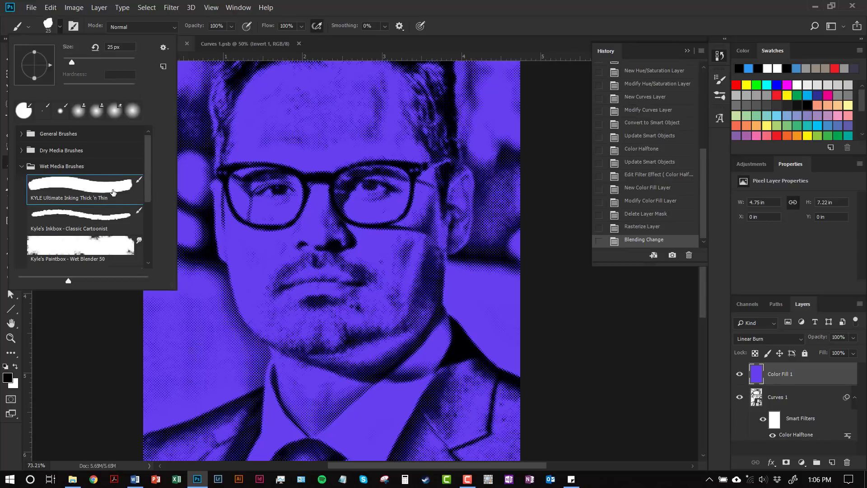
scroll(112, 192, "down", 3)
scroll(112, 193, "down", 2)
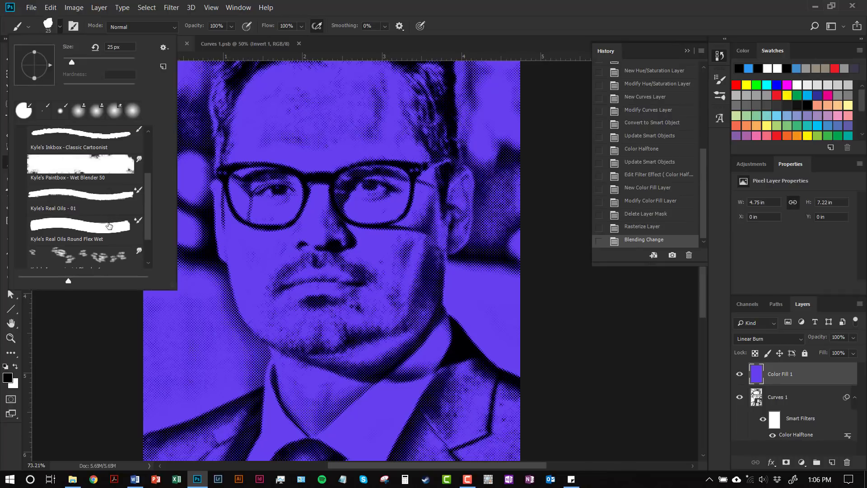
left_click(109, 226)
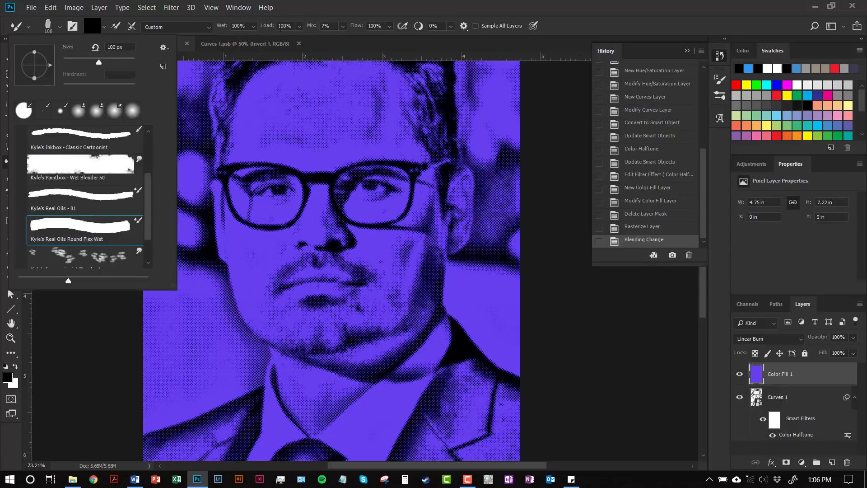
mouse_move(312, 29)
left_mouse_down()
mouse_move(320, 30)
mouse_move(258, 29)
left_mouse_up()
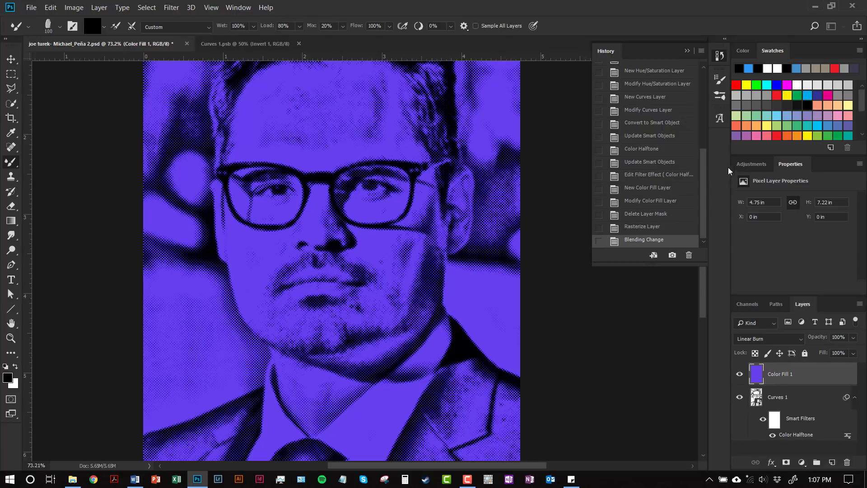
- Paint the nose, cheeks, mouth, chin and neck on the Color Fill 1 layer with an orange swatch color
scroll(790, 119, "down", 3)
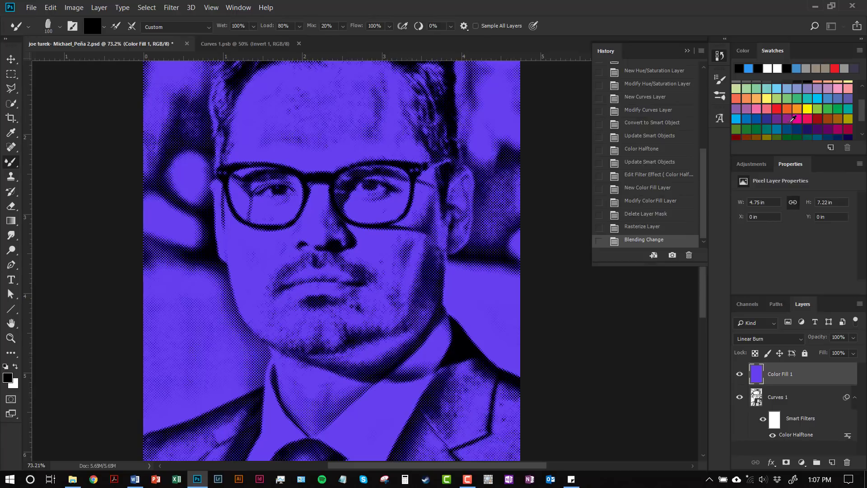
left_click(797, 109)
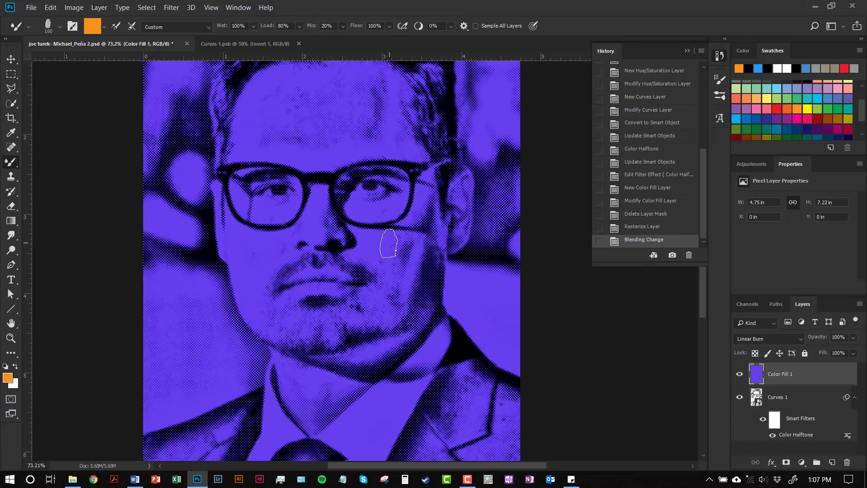
mouse_move(255, 248)
left_mouse_down()
mouse_move(306, 239)
mouse_move(416, 251)
mouse_move(322, 216)
mouse_move(265, 218)
mouse_move(374, 222)
mouse_move(310, 206)
mouse_move(325, 199)
mouse_move(296, 209)
mouse_move(239, 280)
mouse_move(312, 240)
mouse_move(240, 275)
mouse_move(230, 300)
mouse_move(295, 267)
left_mouse_up()
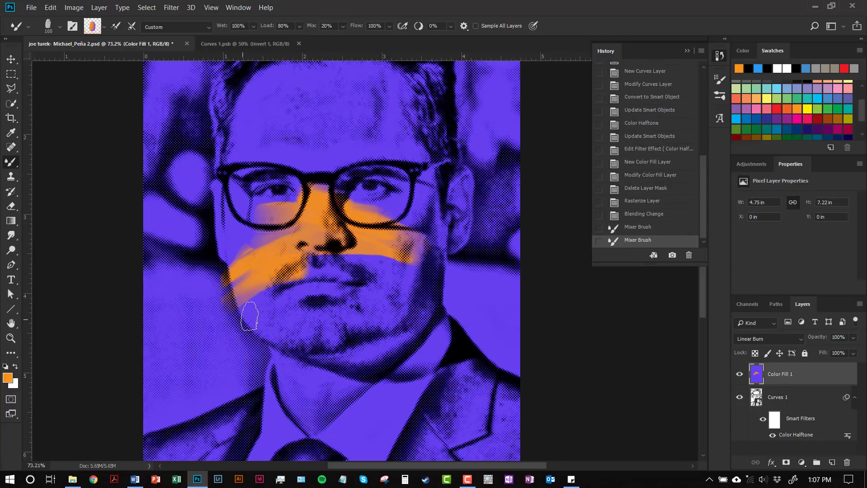
mouse_move(249, 316)
left_mouse_down()
mouse_move(322, 275)
mouse_move(292, 283)
mouse_move(323, 271)
mouse_move(309, 268)
mouse_move(352, 265)
left_mouse_up()
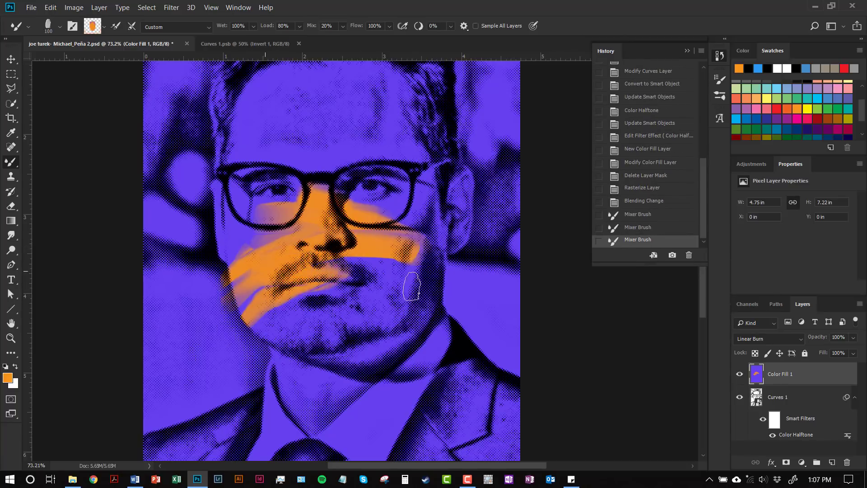
mouse_move(412, 286)
left_mouse_down()
mouse_move(358, 272)
mouse_move(461, 294)
mouse_move(382, 263)
mouse_move(409, 270)
mouse_move(347, 264)
mouse_move(404, 261)
mouse_move(421, 239)
mouse_move(363, 351)
mouse_move(325, 361)
mouse_move(412, 289)
mouse_move(284, 337)
mouse_move(389, 314)
mouse_move(378, 299)
mouse_move(305, 317)
mouse_move(371, 290)
mouse_move(273, 317)
mouse_move(340, 287)
mouse_move(264, 312)
left_mouse_up()
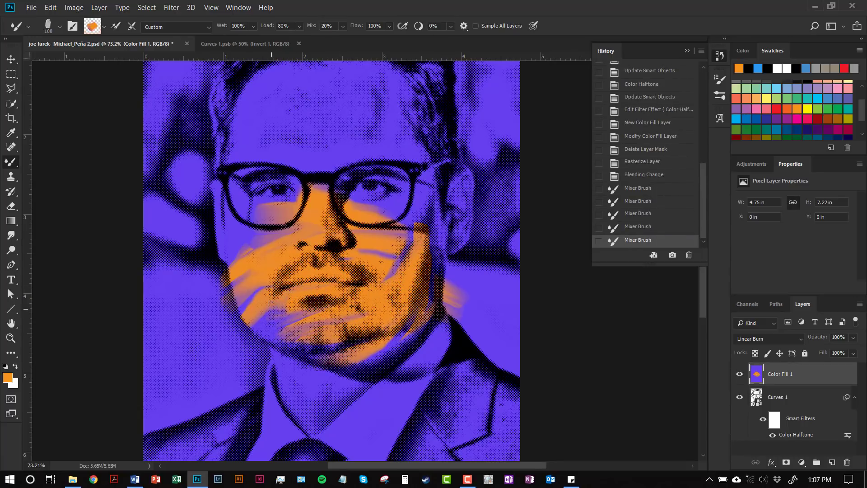
left_click_drag(318, 356, 376, 336)
mouse_move(304, 326)
left_mouse_down()
mouse_move(417, 322)
mouse_move(324, 385)
mouse_move(359, 344)
left_mouse_up()
mouse_move(304, 391)
left_mouse_down()
mouse_move(362, 355)
mouse_move(325, 405)
mouse_move(294, 411)
mouse_move(321, 425)
mouse_move(345, 388)
mouse_move(298, 416)
mouse_move(334, 429)
mouse_move(321, 410)
mouse_move(348, 405)
left_mouse_up()
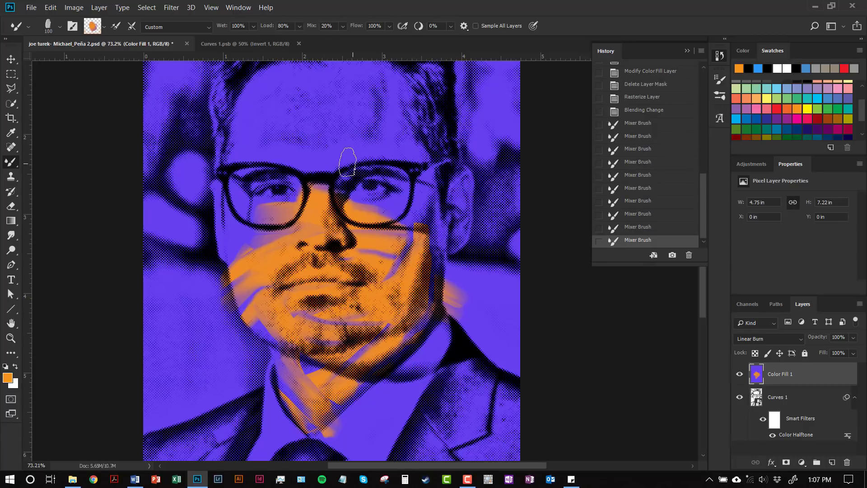
- Paint orange strokes over the forehead and the eye area behind the left lens, reloading the brush with paint
mouse_move(350, 156)
left_mouse_down()
mouse_move(232, 139)
mouse_move(355, 144)
left_mouse_up()
mouse_move(430, 144)
left_mouse_down()
mouse_move(230, 139)
mouse_move(255, 142)
left_mouse_up()
mouse_move(383, 123)
left_mouse_down()
mouse_move(252, 148)
mouse_move(386, 123)
left_mouse_up()
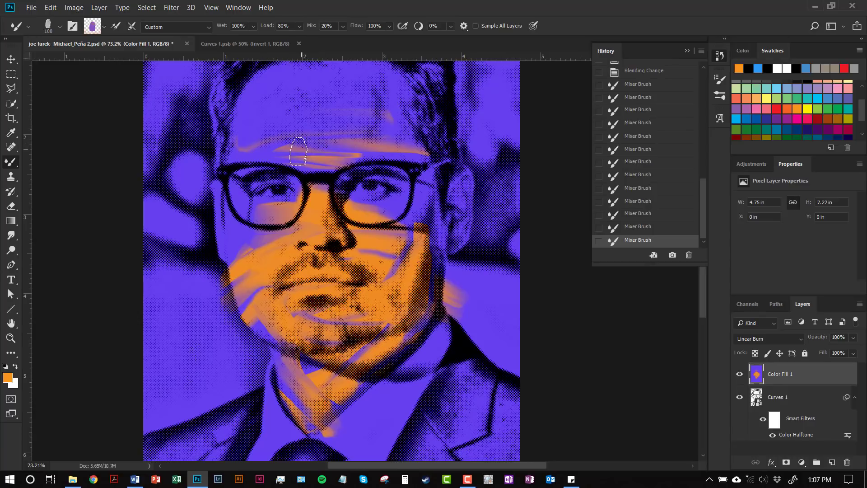
left_click_drag(298, 151, 410, 117)
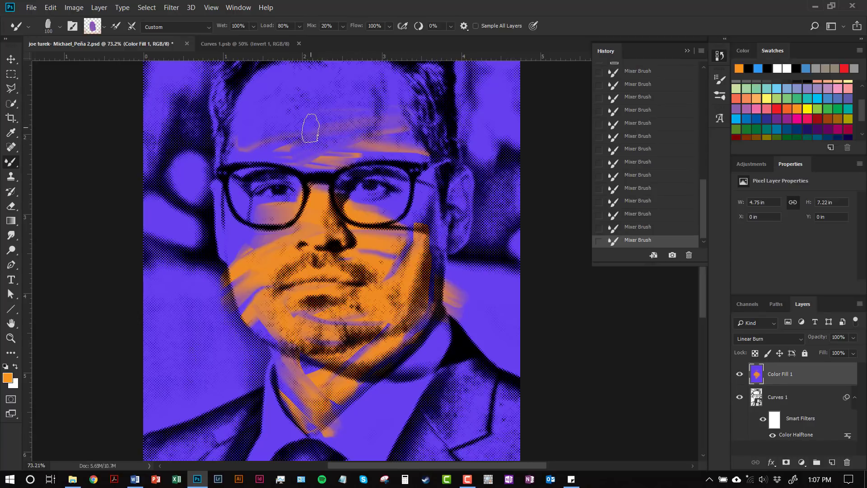
left_click(115, 27)
mouse_move(293, 126)
left_mouse_down()
mouse_move(352, 114)
mouse_move(285, 143)
mouse_move(335, 117)
mouse_move(239, 131)
mouse_move(321, 85)
mouse_move(267, 126)
mouse_move(301, 111)
mouse_move(247, 131)
mouse_move(307, 73)
mouse_move(357, 73)
mouse_move(351, 89)
mouse_move(296, 73)
mouse_move(401, 109)
mouse_move(343, 96)
mouse_move(394, 141)
mouse_move(286, 153)
mouse_move(403, 138)
mouse_move(384, 125)
mouse_move(302, 108)
mouse_move(252, 141)
mouse_move(295, 159)
mouse_move(250, 152)
mouse_move(252, 188)
mouse_move(251, 175)
mouse_move(220, 213)
mouse_move(235, 246)
mouse_move(253, 170)
mouse_move(256, 259)
mouse_move(299, 271)
left_mouse_up()
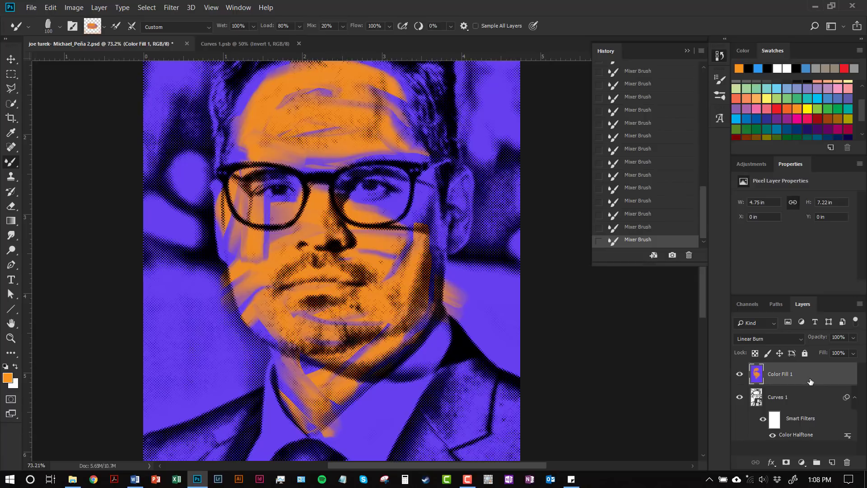
- Add a new layer above Color Fill 1 and paint orange over the left cheek on it
left_click(832, 462)
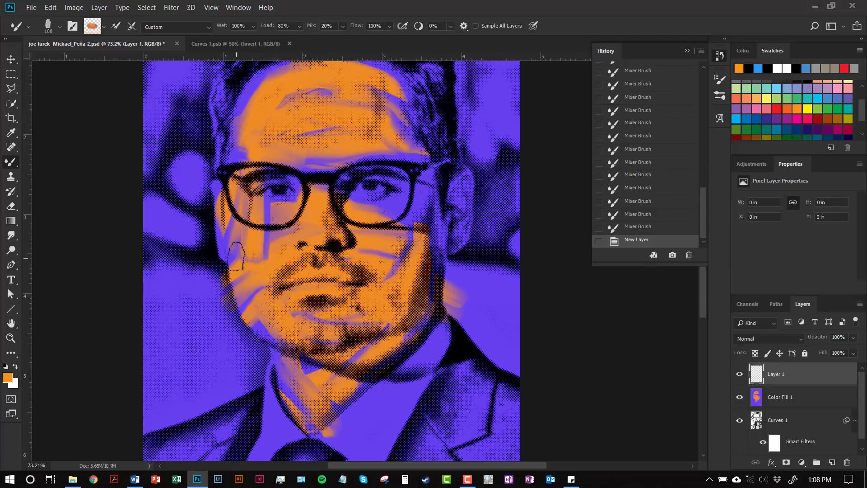
mouse_move(236, 256)
left_mouse_down()
mouse_move(281, 216)
mouse_move(234, 253)
mouse_move(230, 240)
mouse_move(239, 226)
mouse_move(262, 212)
mouse_move(250, 226)
mouse_move(245, 255)
mouse_move(293, 243)
mouse_move(262, 247)
mouse_move(282, 249)
mouse_move(268, 256)
mouse_move(298, 256)
left_mouse_up()
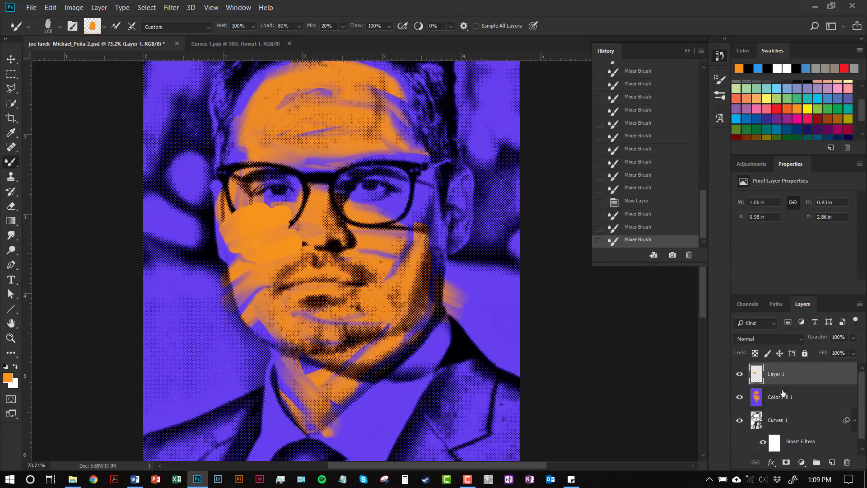
- Paint the right eye area, temple, ear and jaw orange on the Color Fill 1 layer
left_click(810, 401)
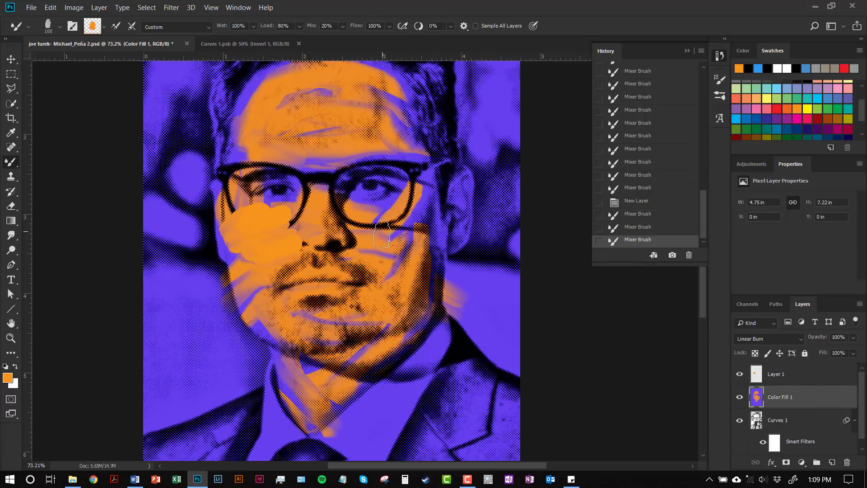
mouse_move(363, 211)
left_mouse_down()
mouse_move(405, 210)
mouse_move(341, 203)
mouse_move(413, 214)
mouse_move(424, 189)
mouse_move(410, 166)
mouse_move(420, 244)
mouse_move(426, 208)
mouse_move(394, 132)
mouse_move(469, 163)
left_mouse_up()
mouse_move(464, 226)
left_mouse_down()
mouse_move(452, 238)
mouse_move(468, 179)
left_mouse_up()
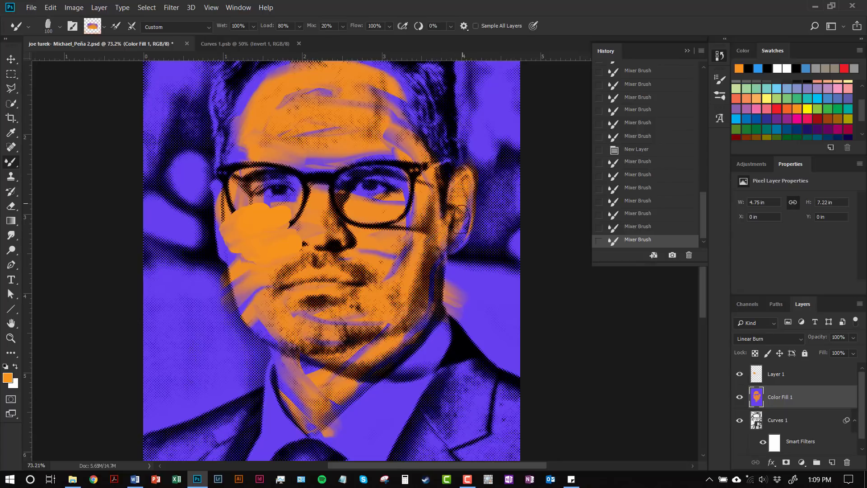
mouse_move(460, 235)
left_mouse_down()
mouse_move(446, 257)
mouse_move(444, 235)
mouse_move(428, 307)
mouse_move(381, 360)
mouse_move(348, 366)
left_mouse_up()
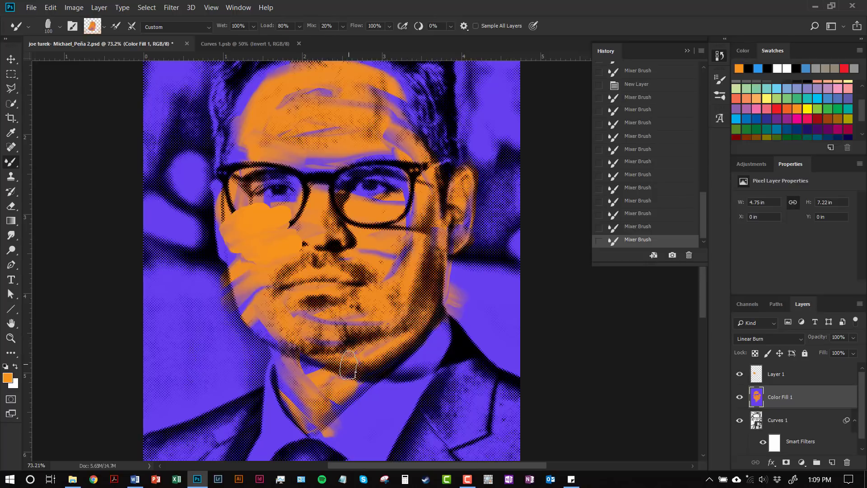